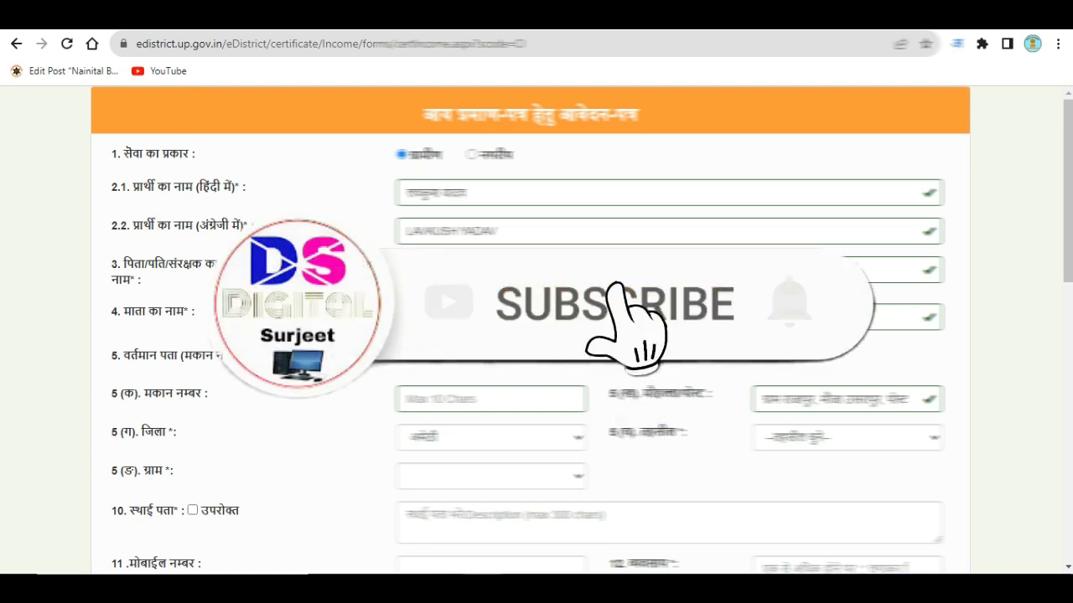
Scroll down the filled income certificate form to the address section.
scroll(536, 335, down, 2)
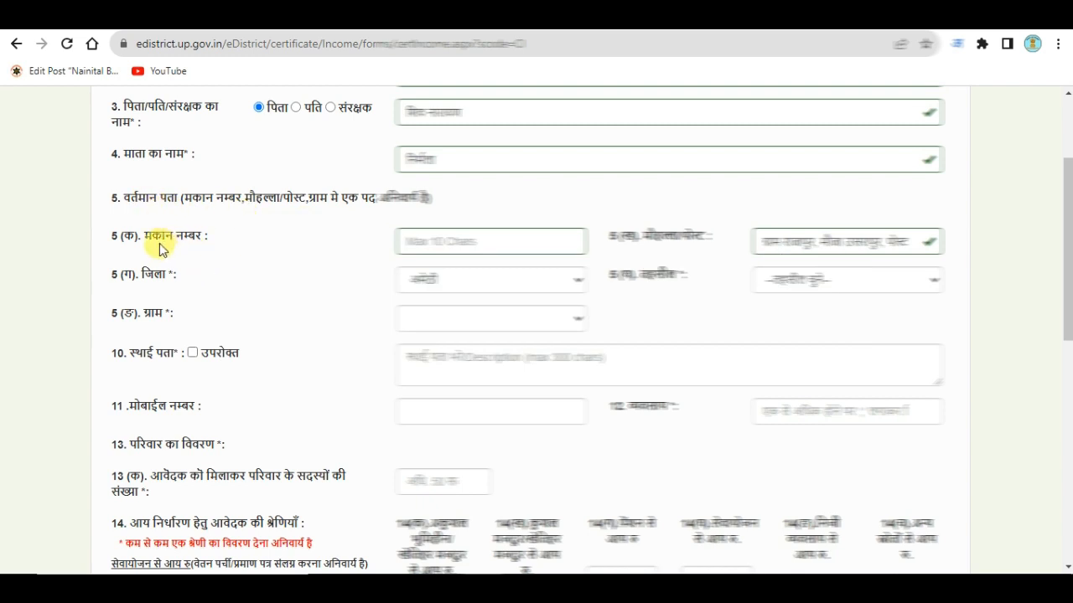
Fill the house number (मकान नम्बर) from a saved autofill suggestion.
click(444, 242)
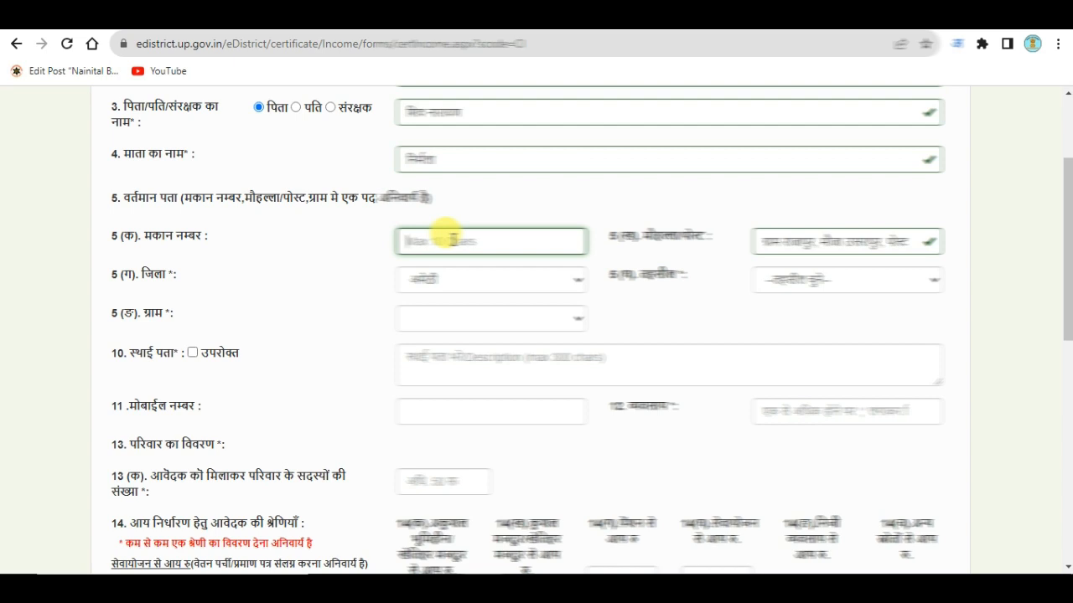
click(444, 232)
click(438, 295)
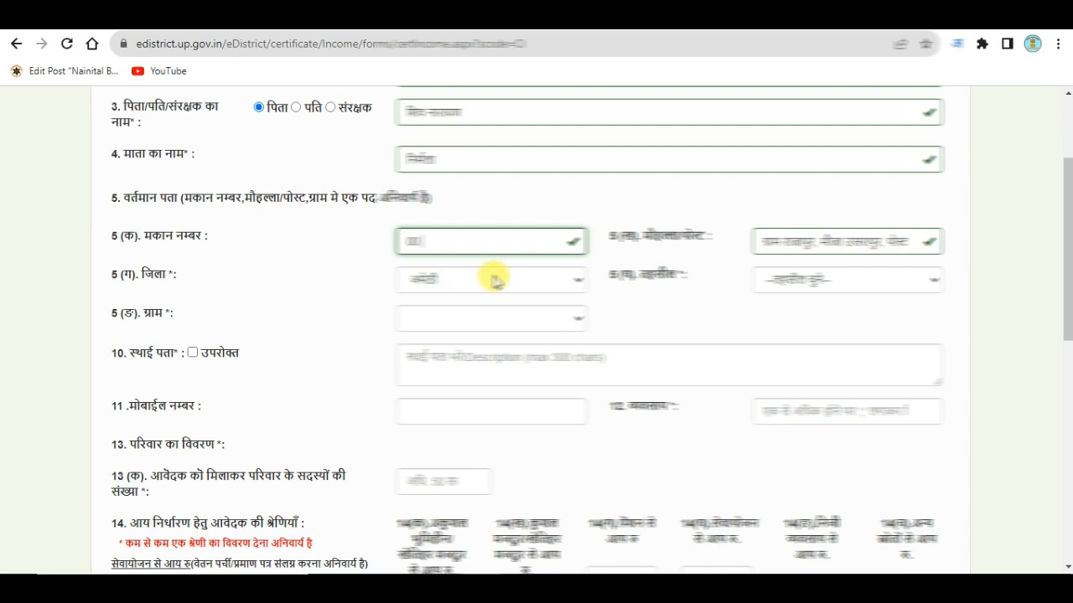
Choose the tehsil and village, then tick उपरोक्त to copy the current address as permanent.
click(782, 280)
click(780, 333)
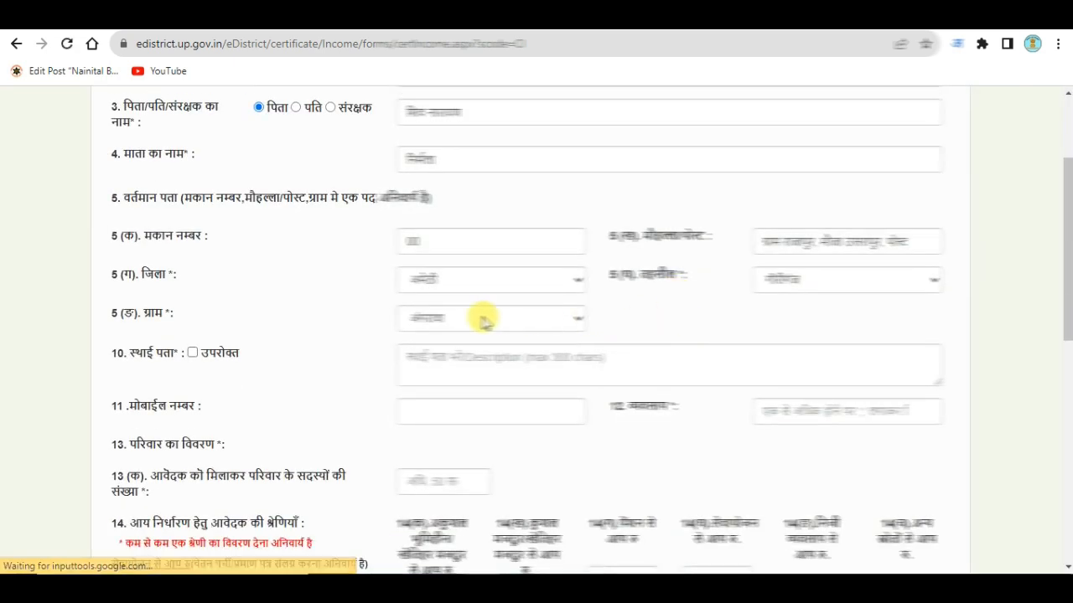
click(438, 316)
scroll(472, 214, down, 5)
scroll(467, 235, down, 10)
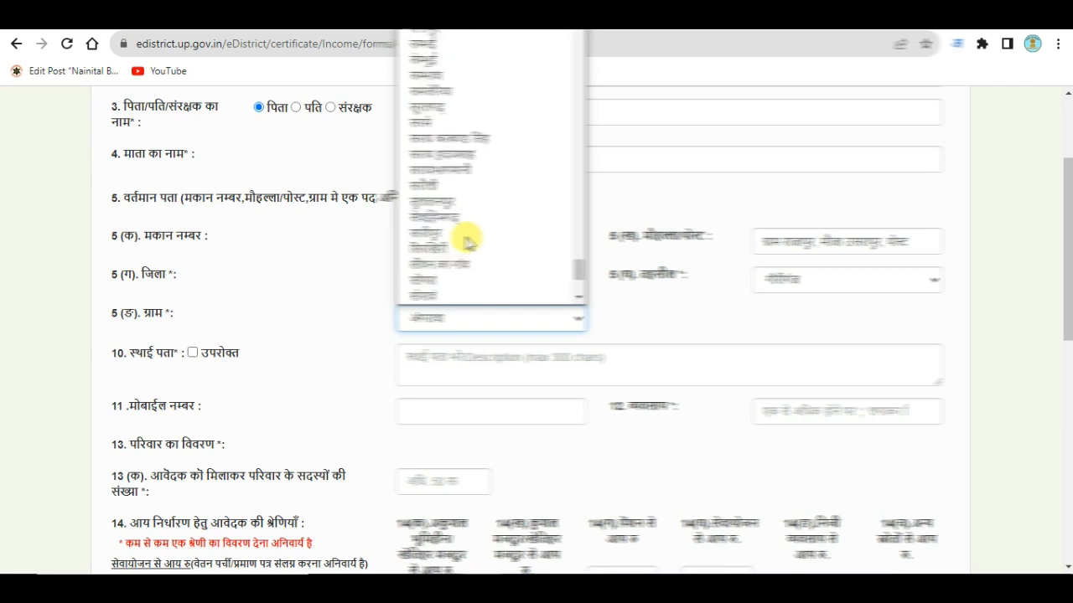
scroll(465, 210, down, 2)
click(467, 211)
click(630, 318)
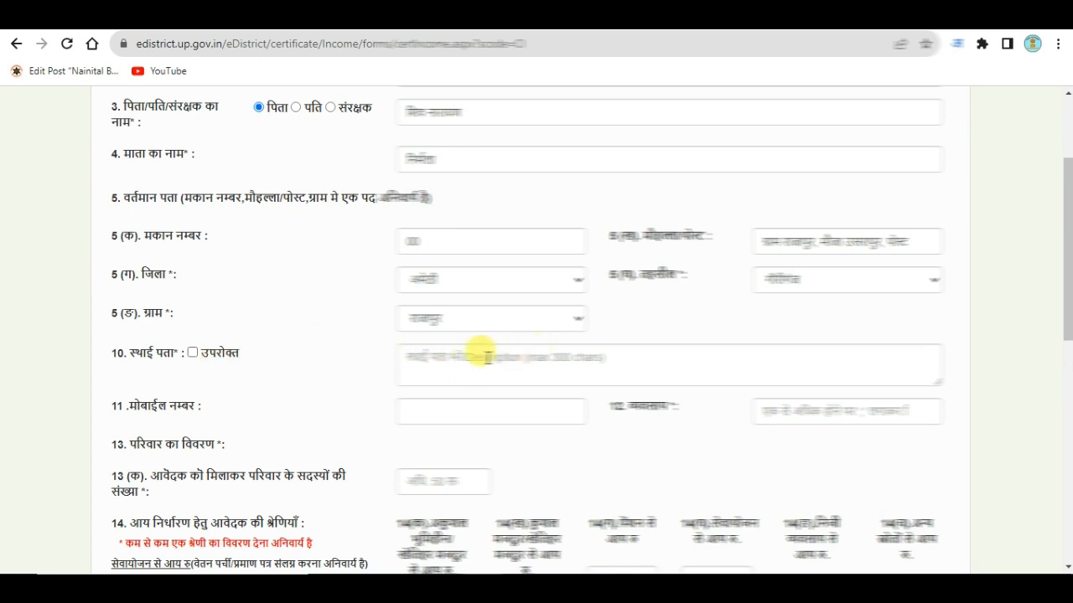
click(192, 355)
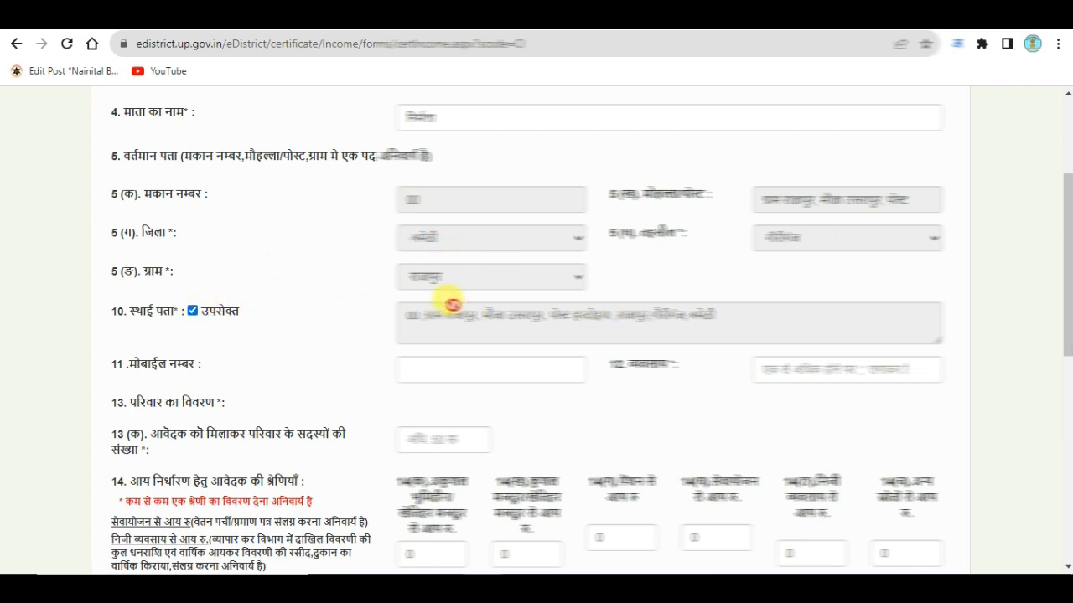
Enter the applicant's mobile number.
scroll(453, 304, down, 2)
click(450, 216)
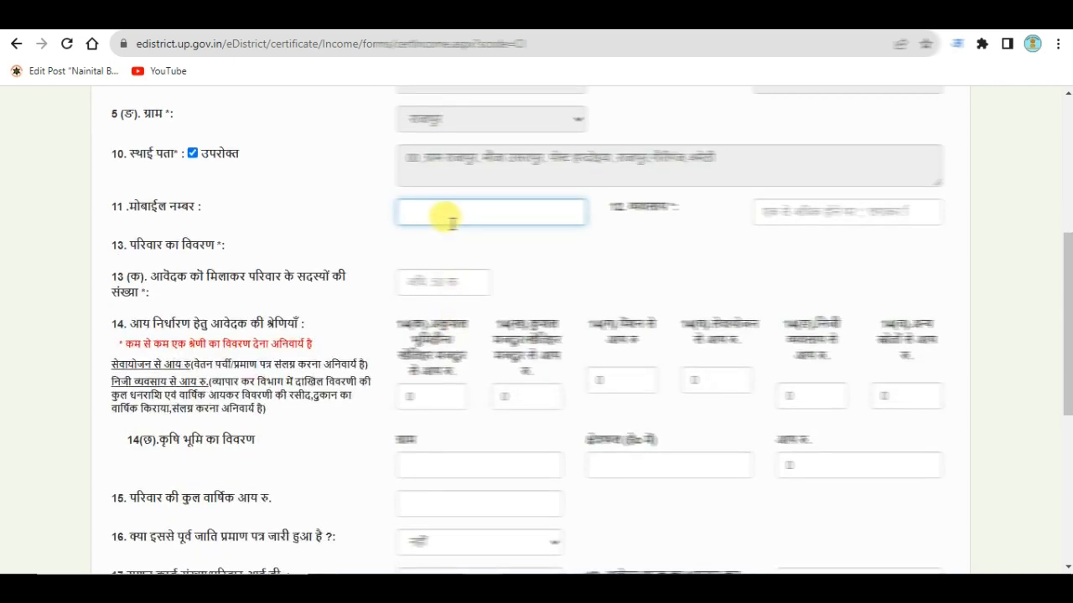
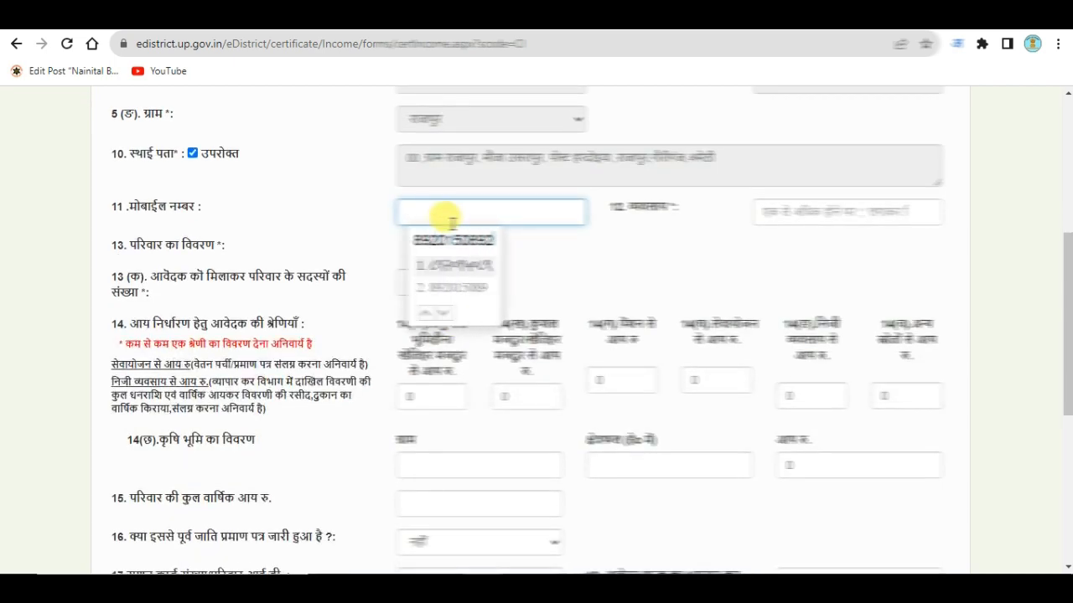
click(450, 286)
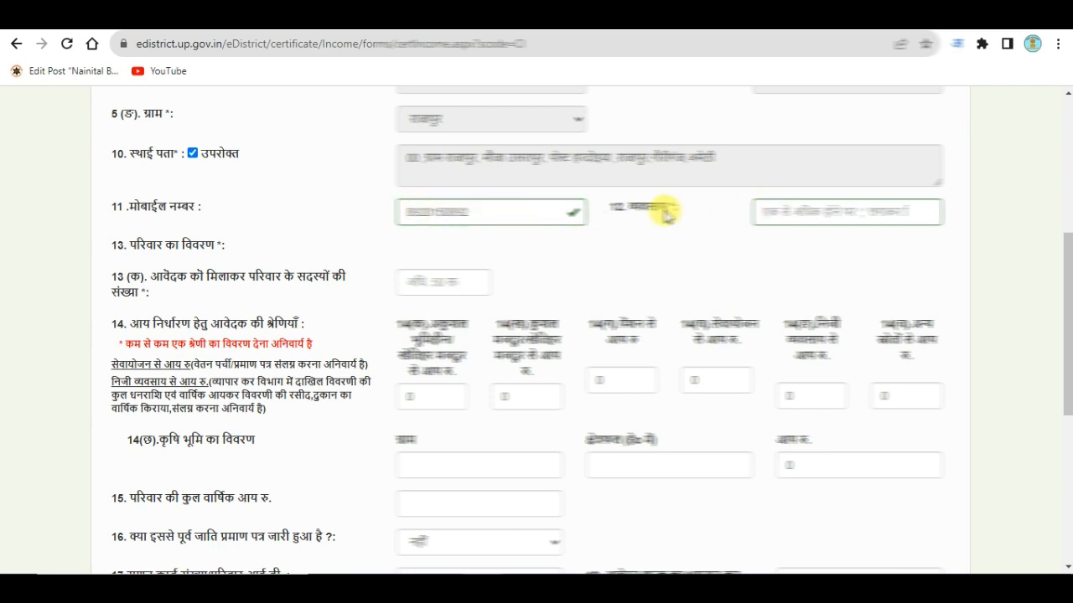
Set occupation to कृषि by typing 'krishi' and enter 04 family members.
click(815, 216)
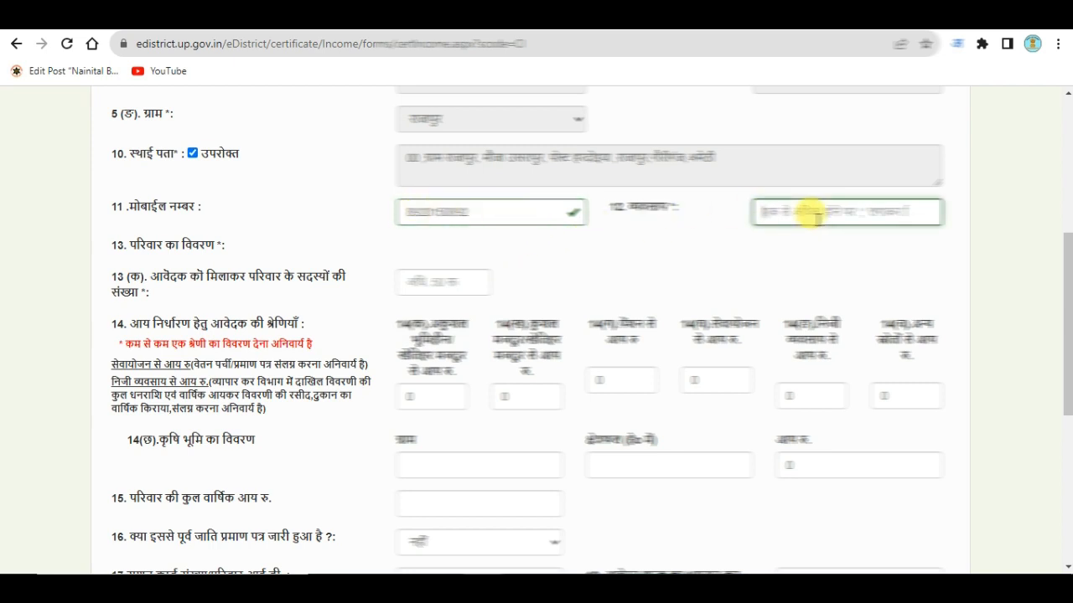
text(krishi)
key(space)
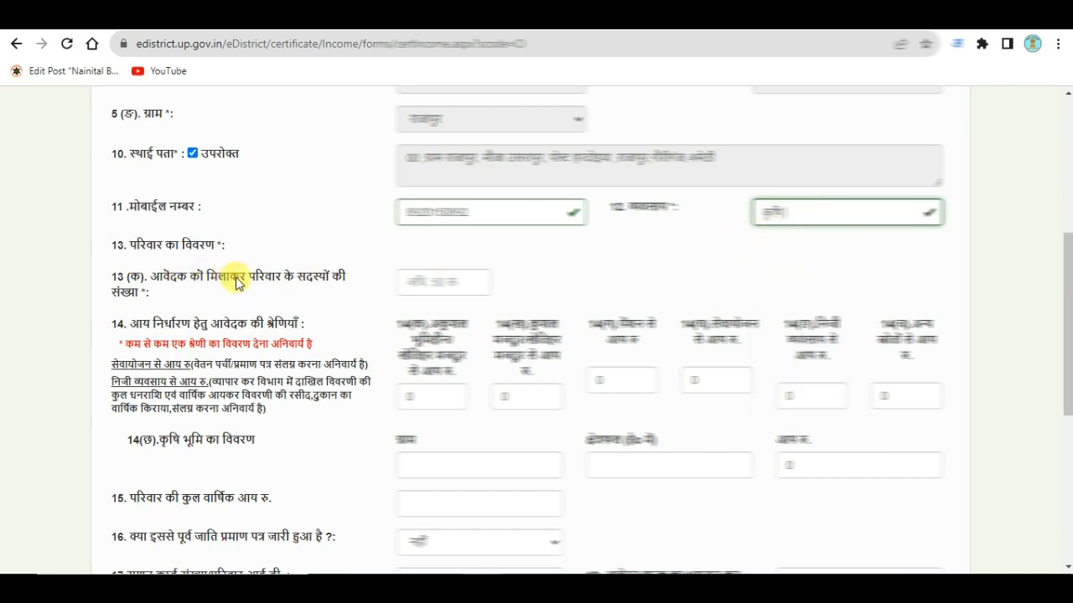
click(448, 282)
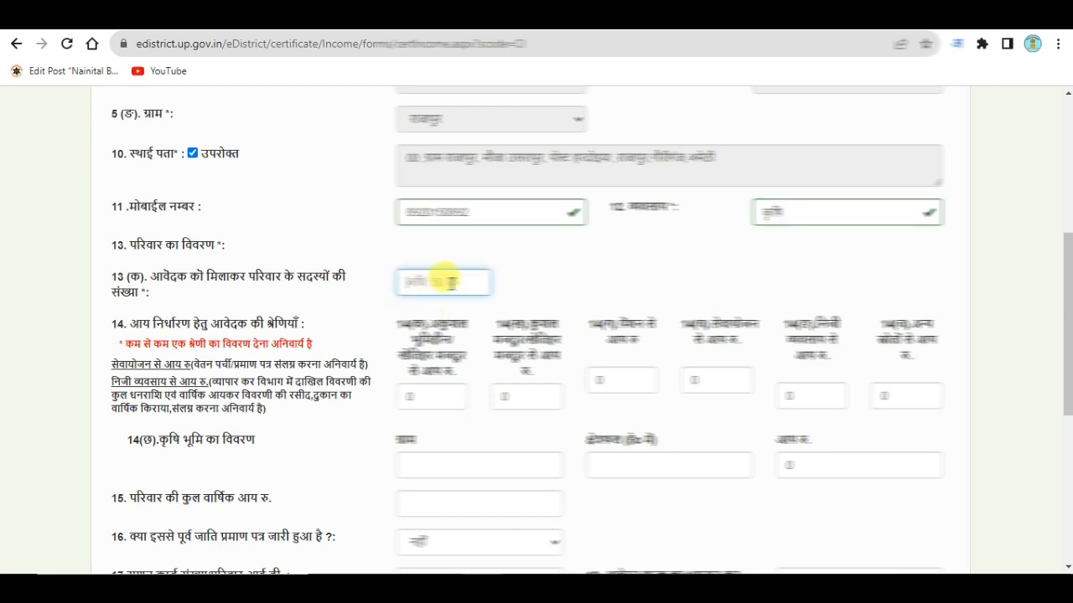
text(04)
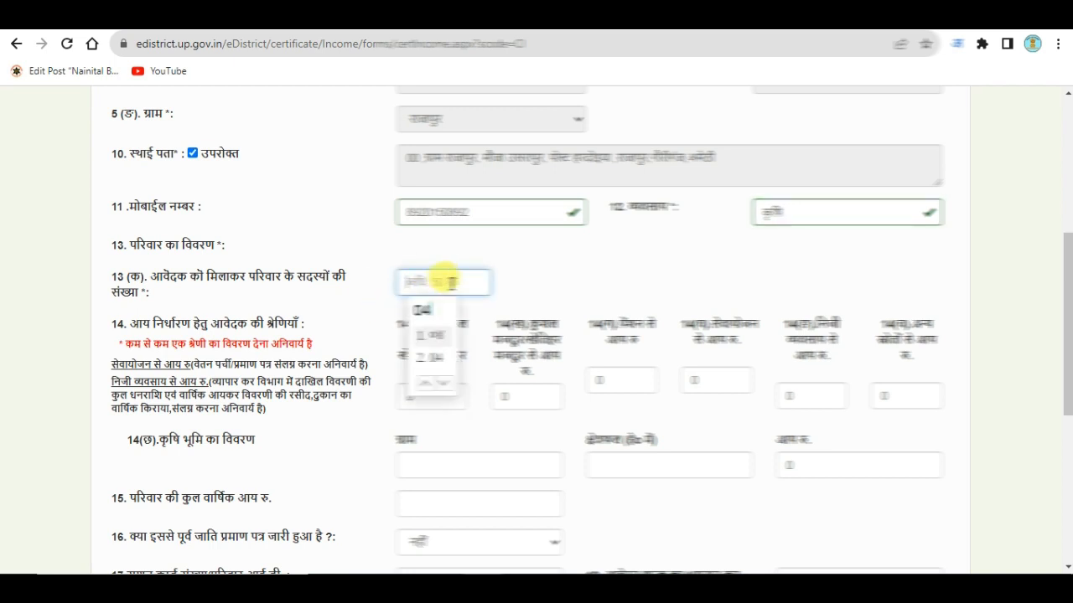
click(432, 359)
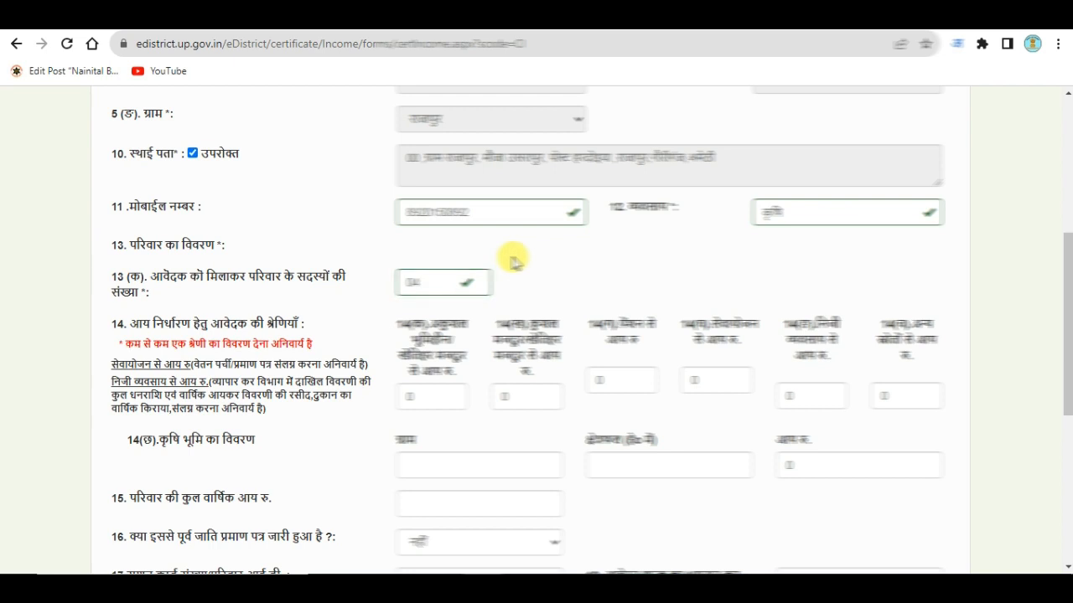
scroll(511, 293, down, 1)
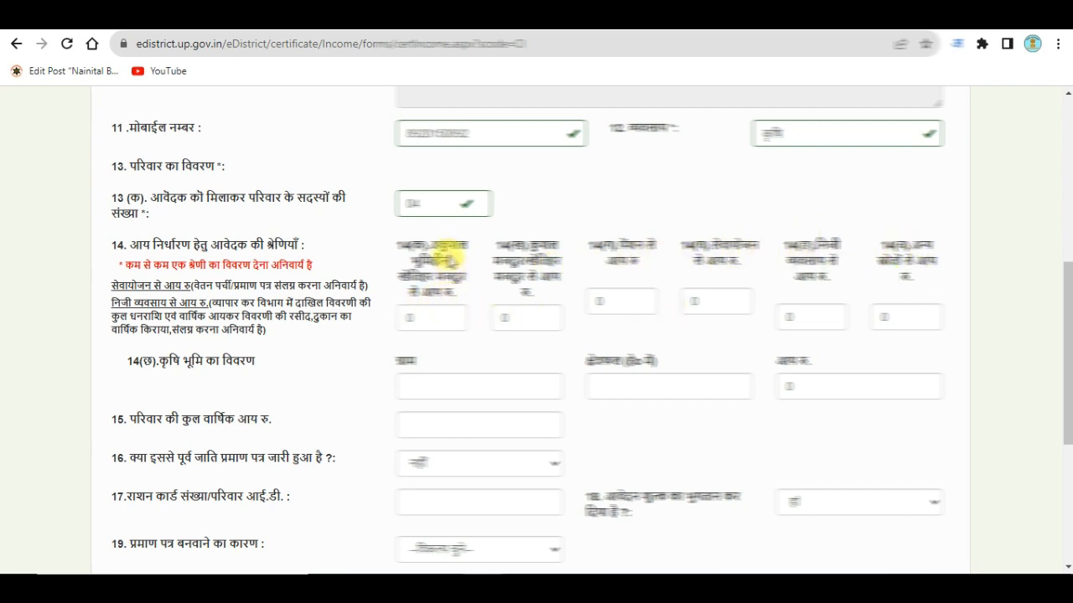
Enter 45000 as income in the first 14(क) category and scroll to row 15.
click(419, 317)
text(45000)
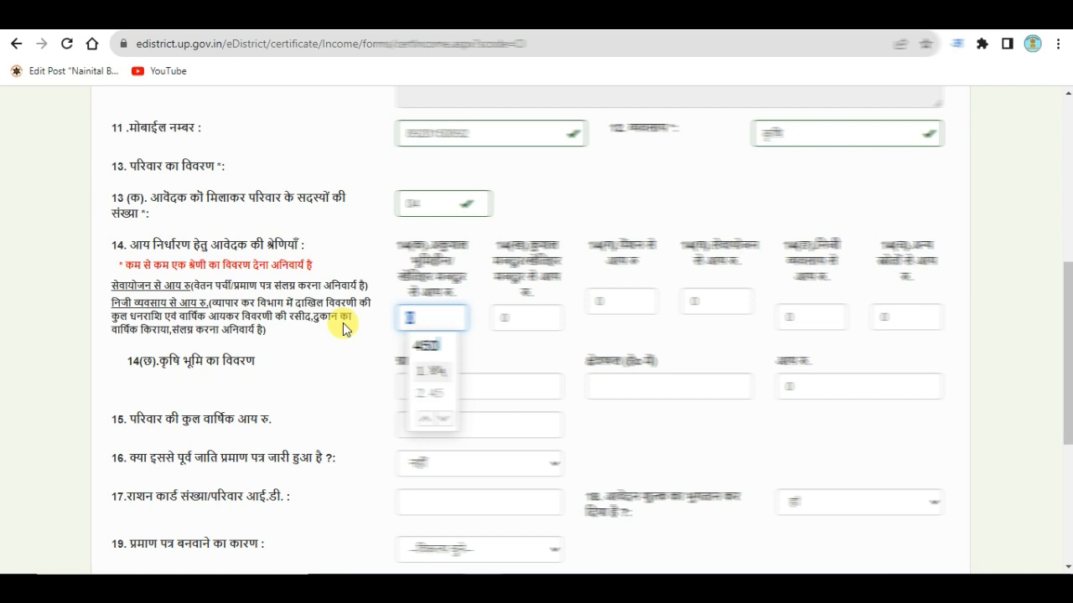
click(444, 396)
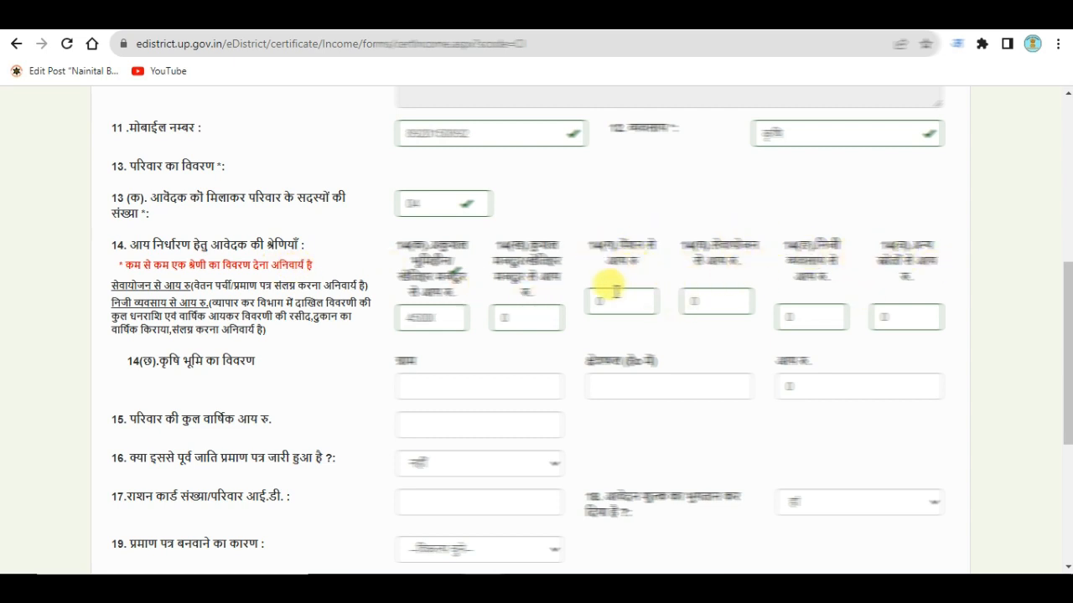
scroll(608, 331, down, 1)
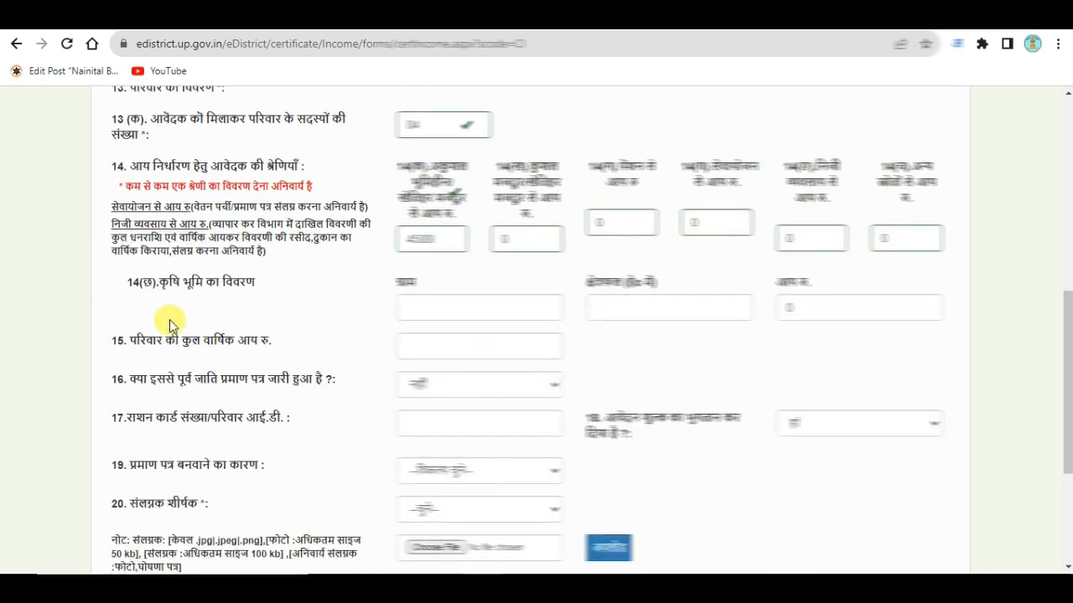
scroll(712, 289, down, 2)
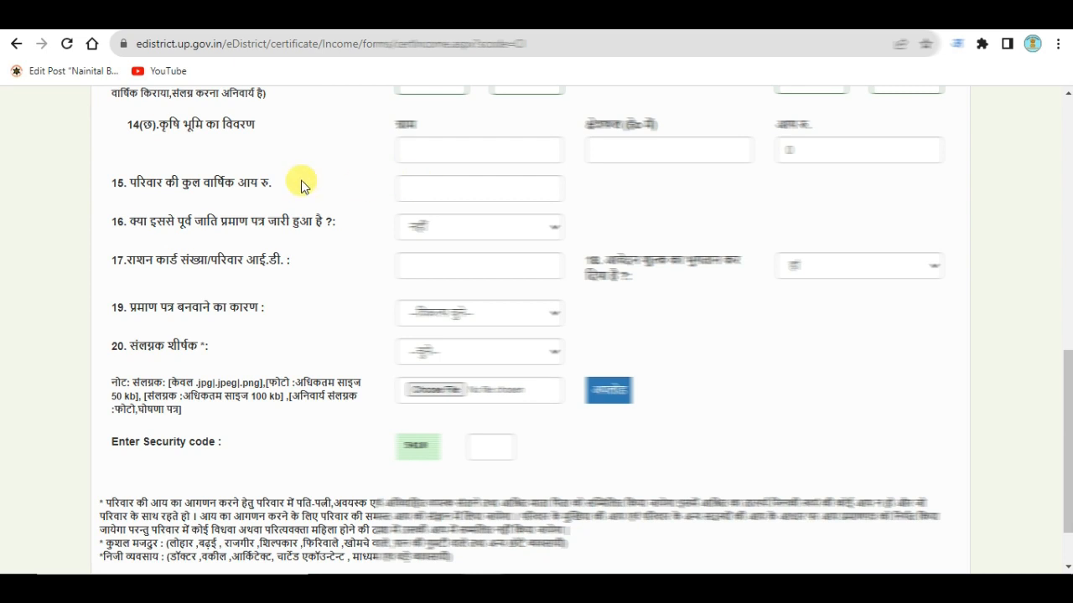
Enter 4500 as the family's total annual income in section 15.
click(420, 186)
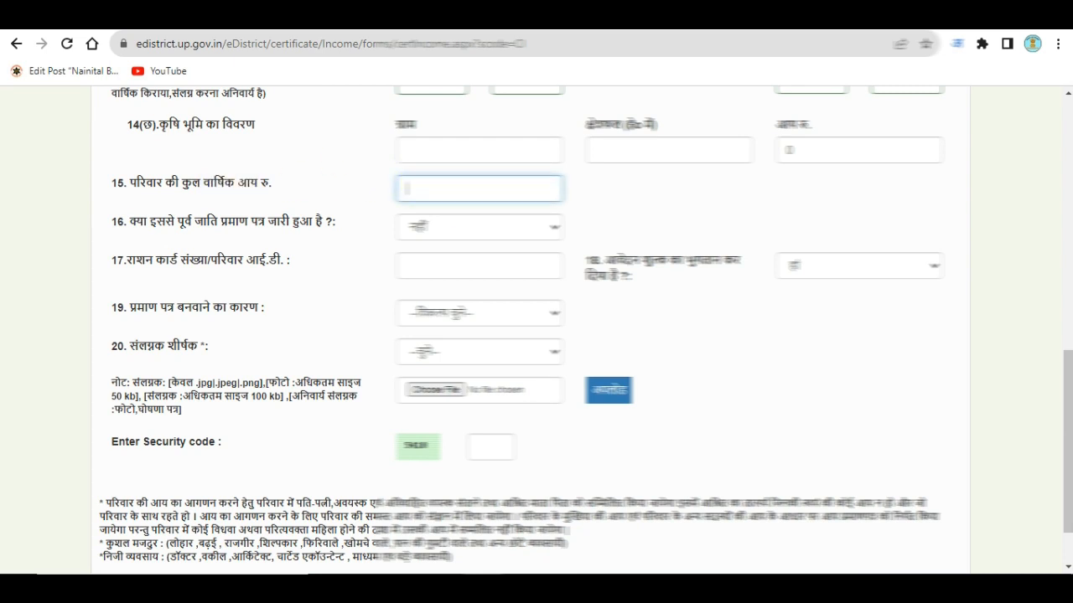
text(45000)
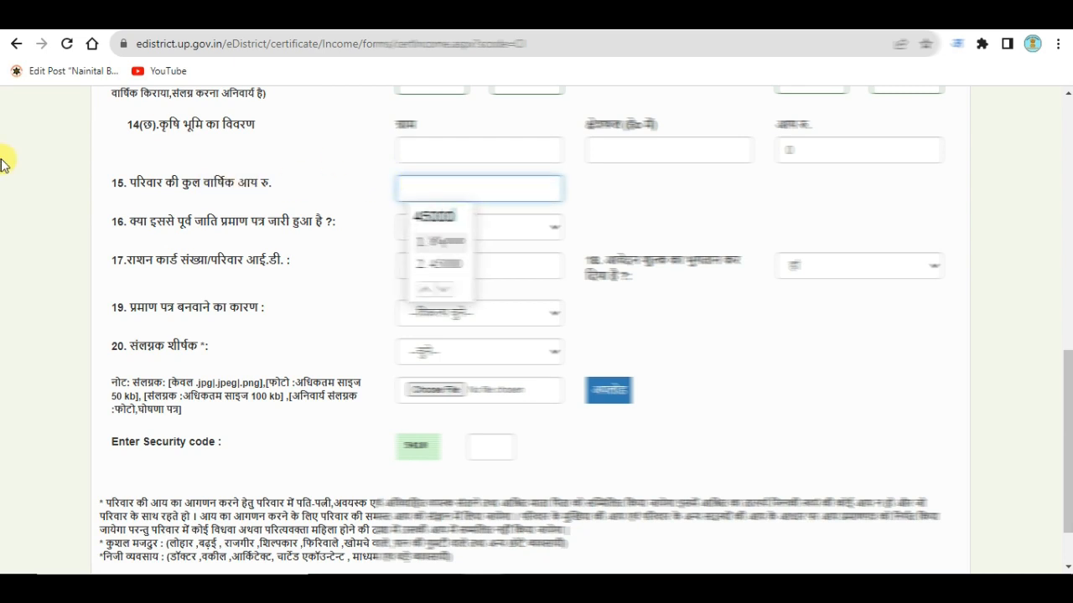
click(453, 263)
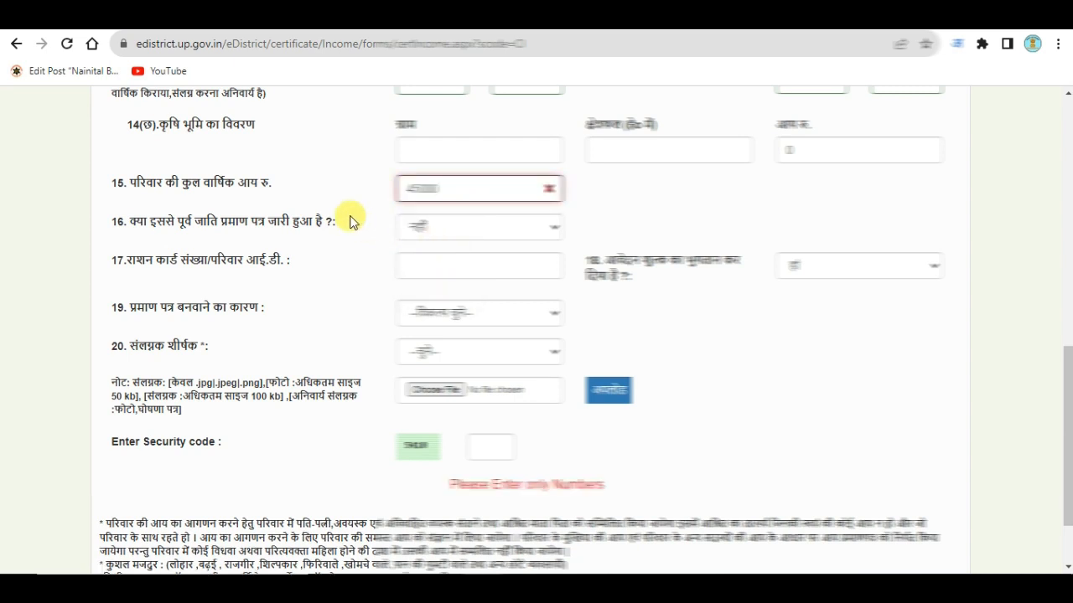
key(BackSpace)
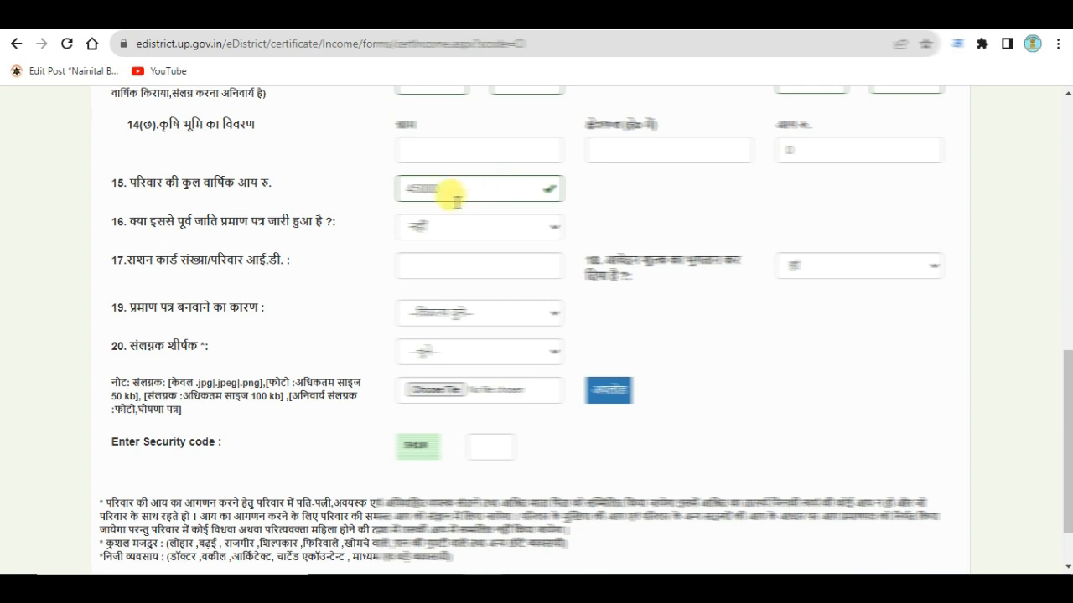
Open the item 19 dropdown for the reason the certificate is needed.
scroll(469, 204, up, 1)
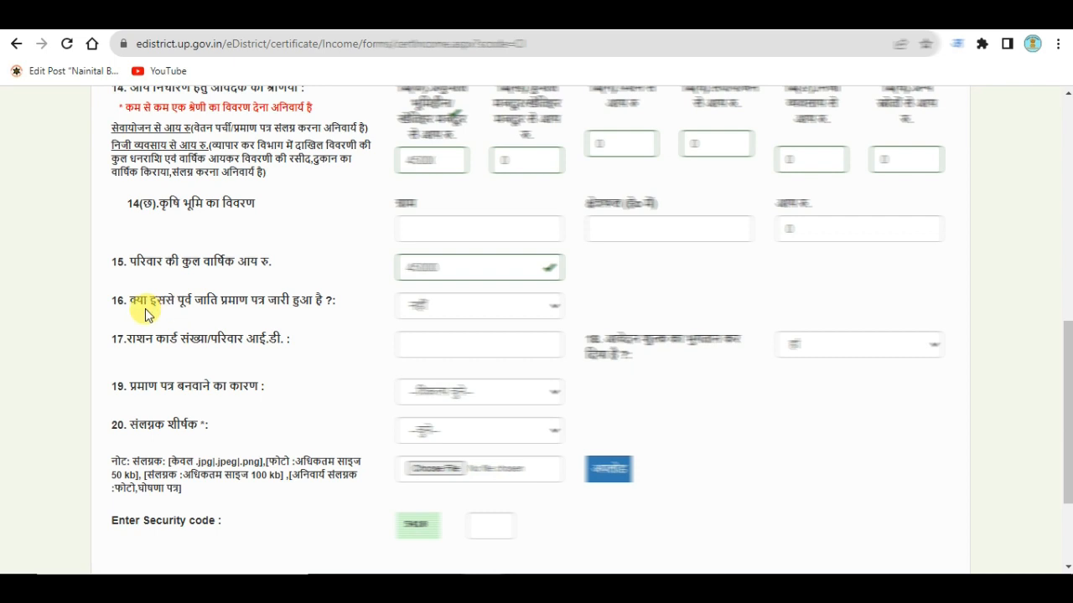
scroll(426, 305, down, 1)
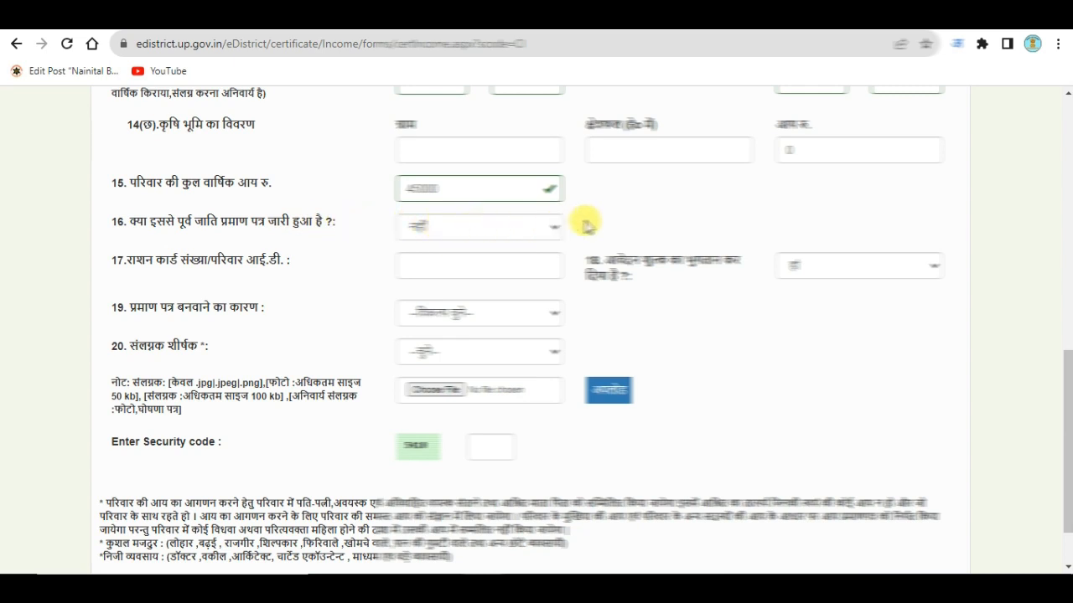
scroll(537, 228, down, 1)
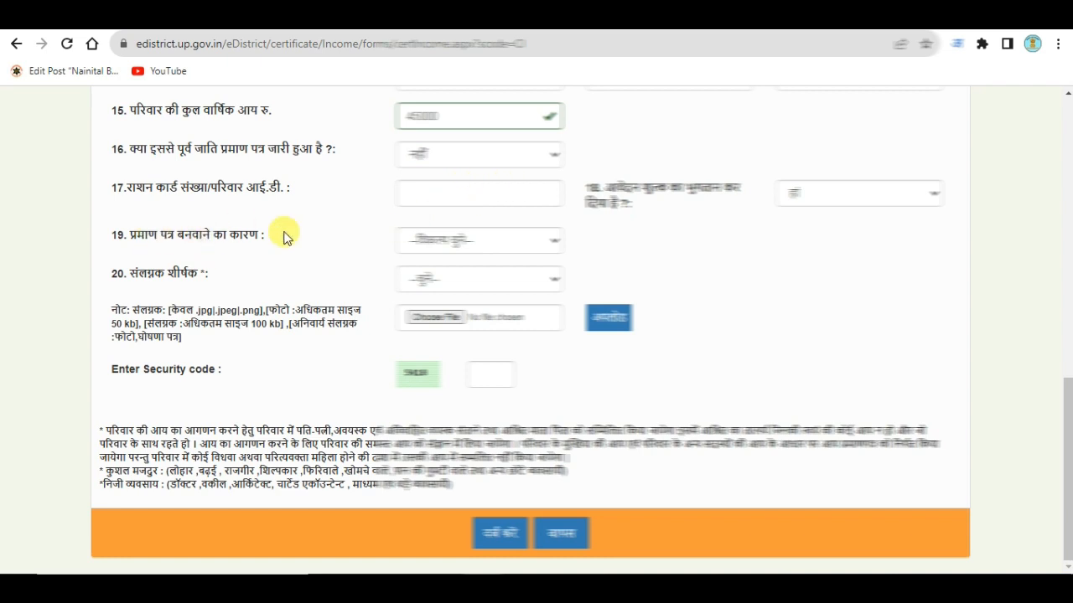
click(471, 245)
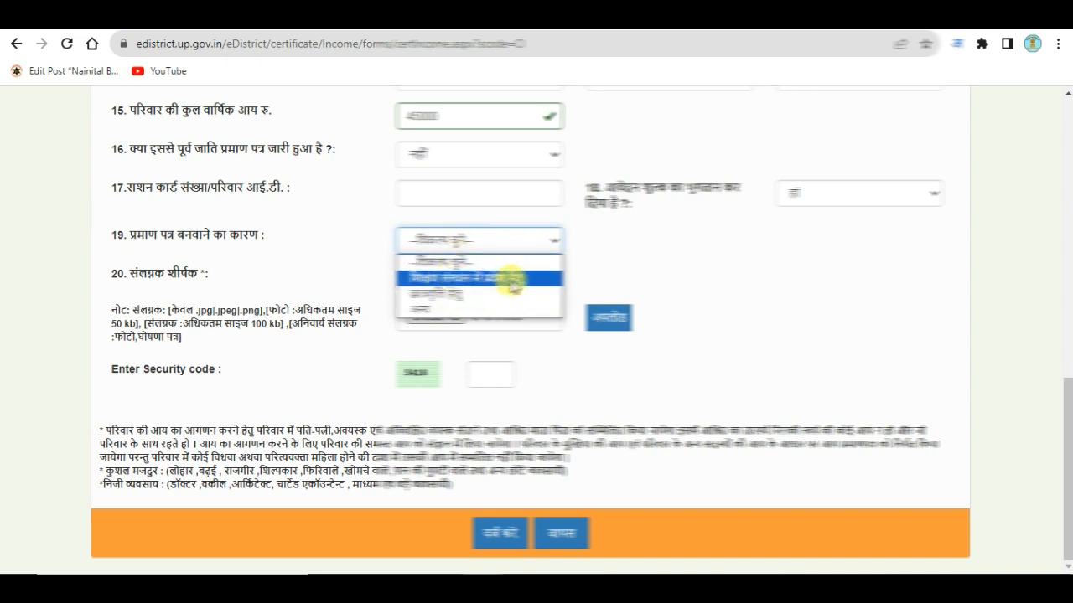
Set the reason to अन्य with 'आवश्यक कार्य हेतु' typed, and choose फोटो in item 20.
click(440, 308)
scroll(510, 278, down, 15)
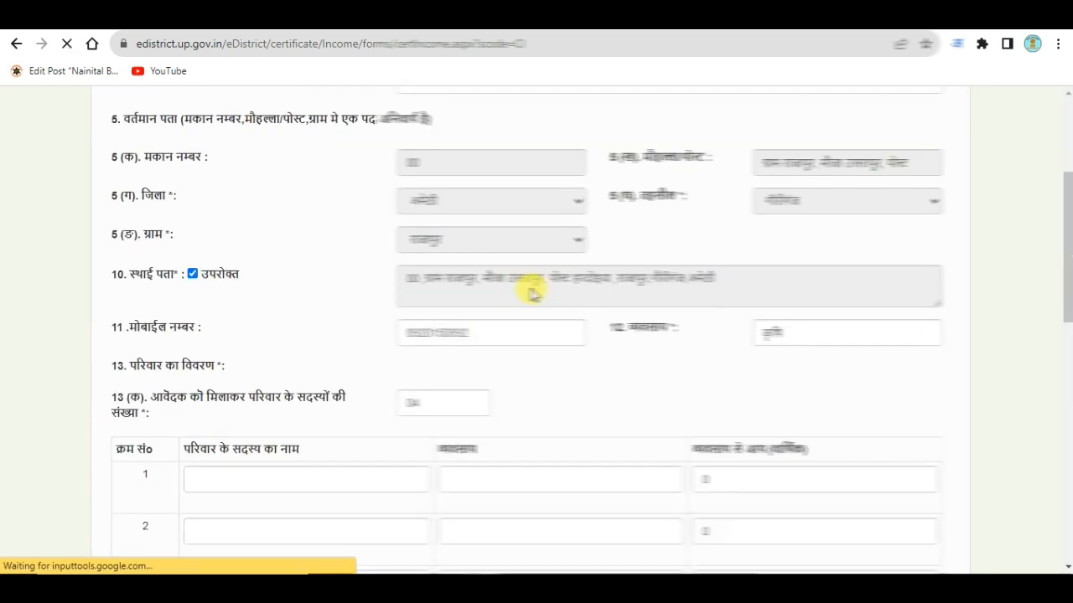
scroll(537, 302, down, 1)
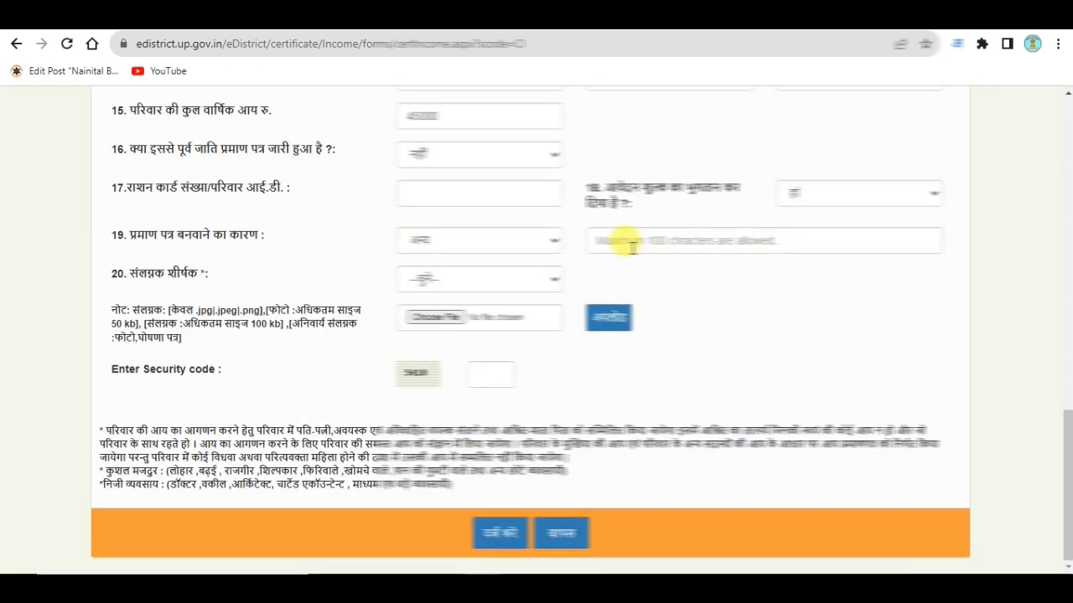
click(621, 240)
text(awashy)
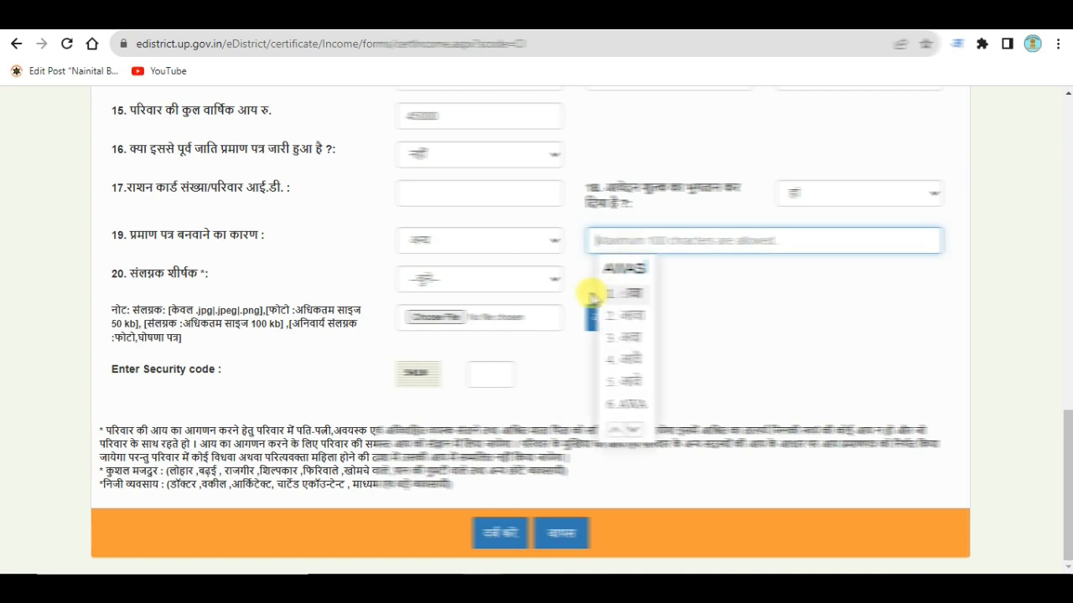
text(AK KARY )
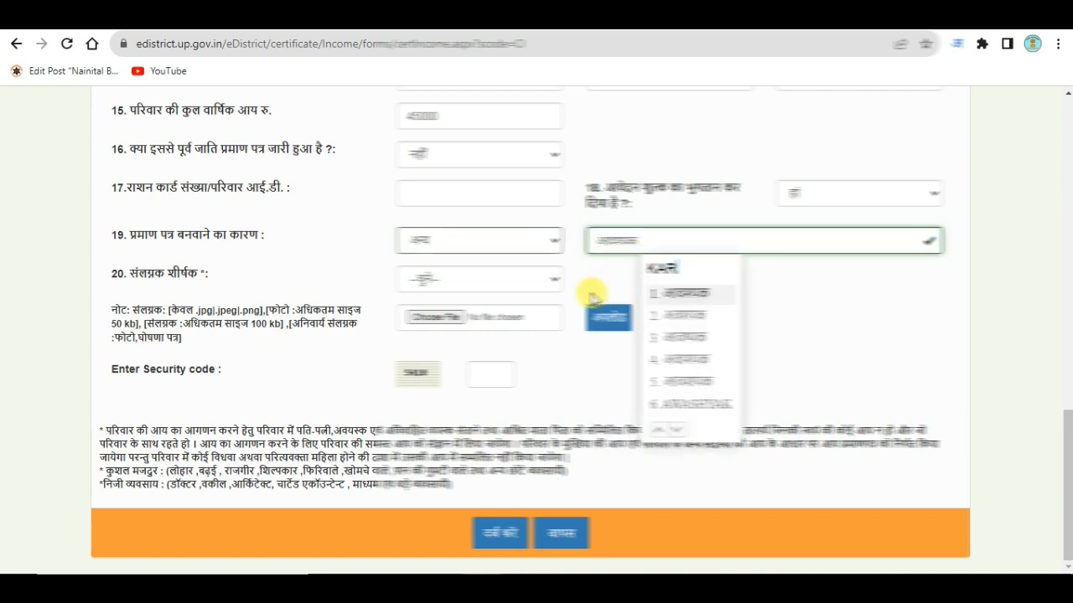
text(hetu)
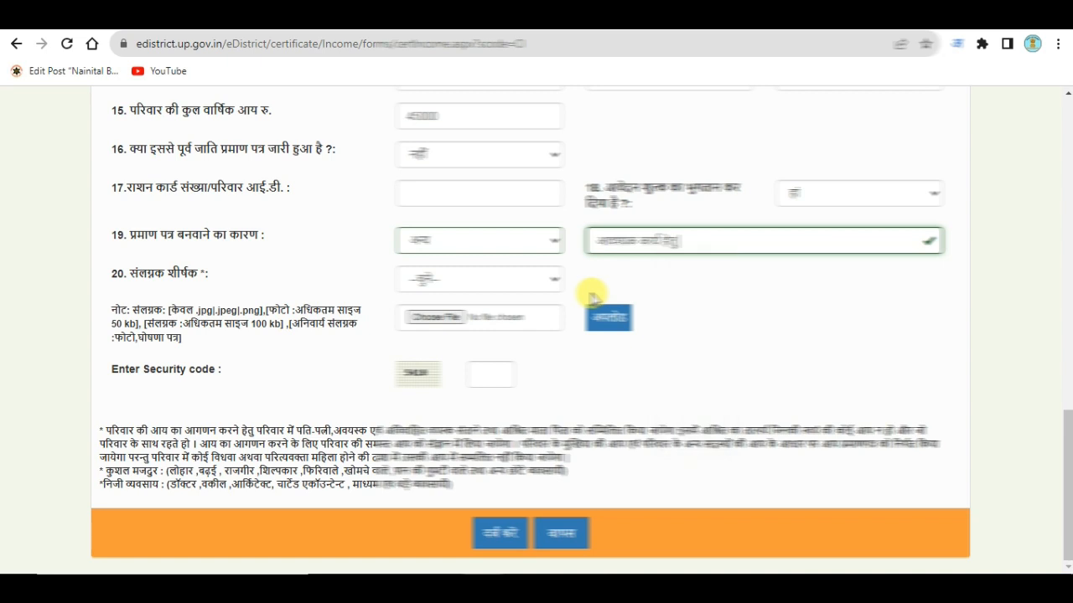
click(473, 282)
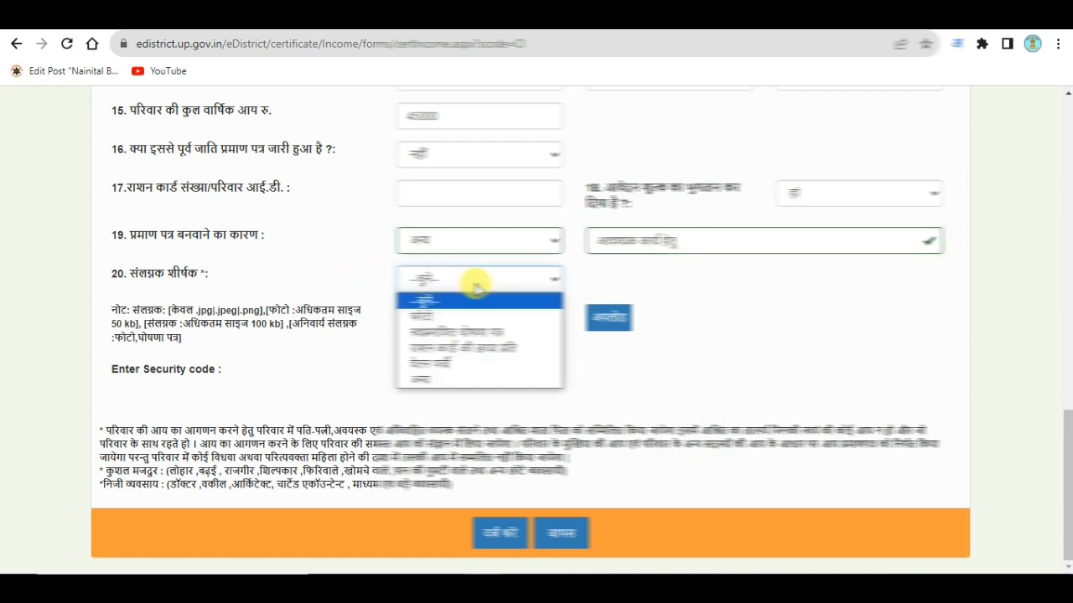
click(431, 317)
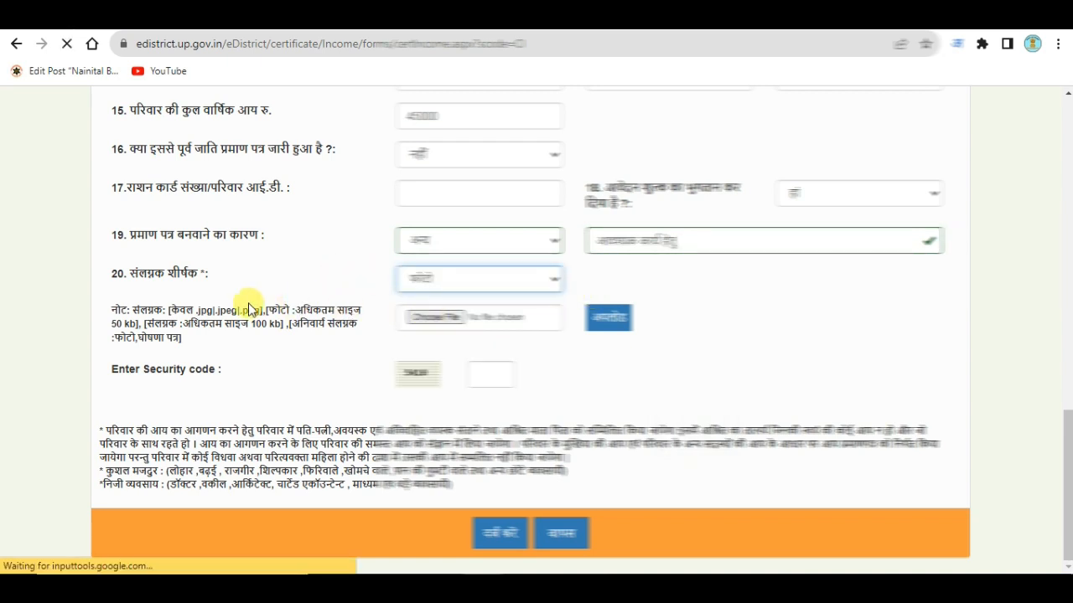
Choose the applicant's WhatsApp photo image and upload it as the फोटो attachment.
click(427, 317)
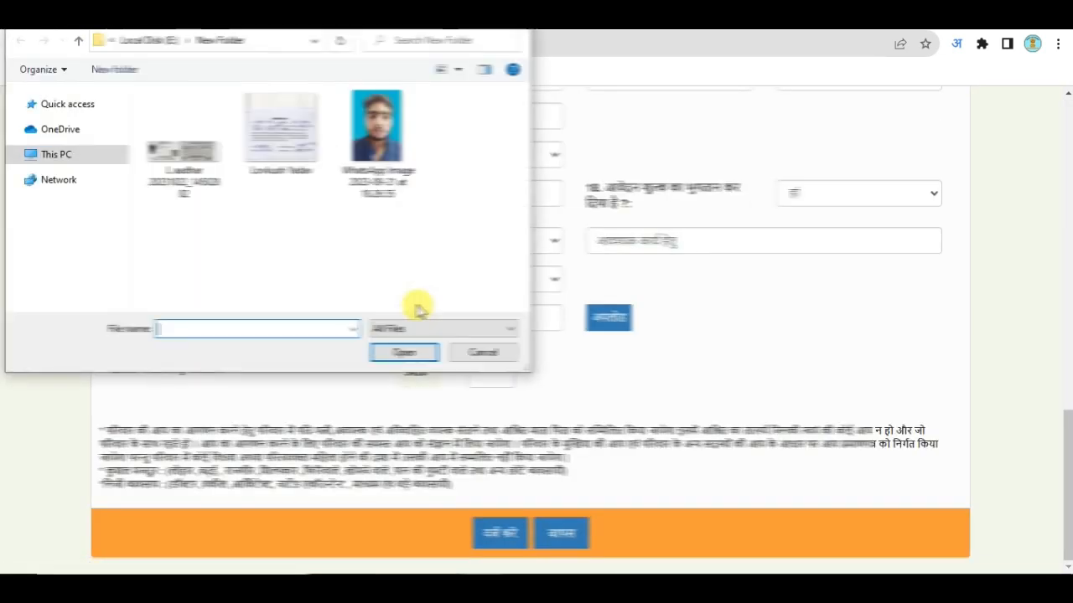
click(377, 138)
click(407, 354)
click(610, 327)
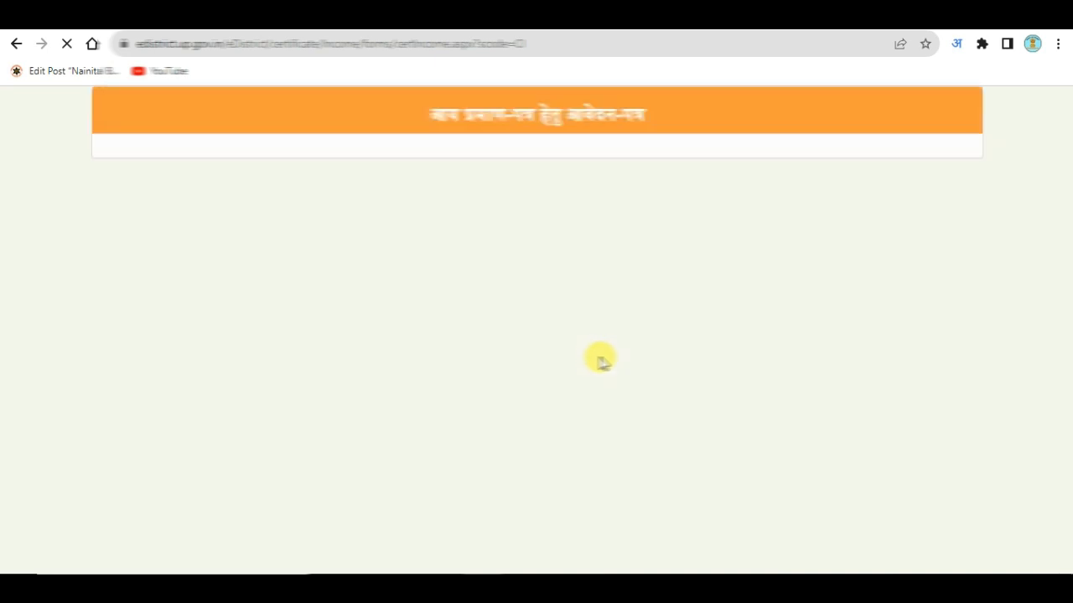
scroll(565, 359, down, 7)
scroll(503, 359, down, 10)
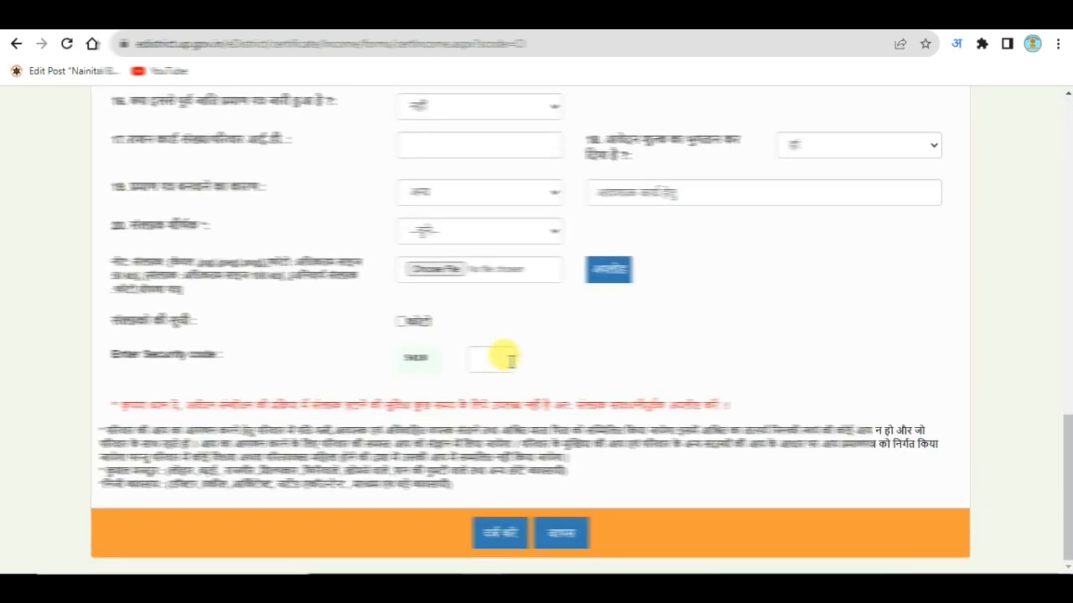
Set the item 20 attachment type to अन्य and name it 'AADHAR CARD'.
click(447, 232)
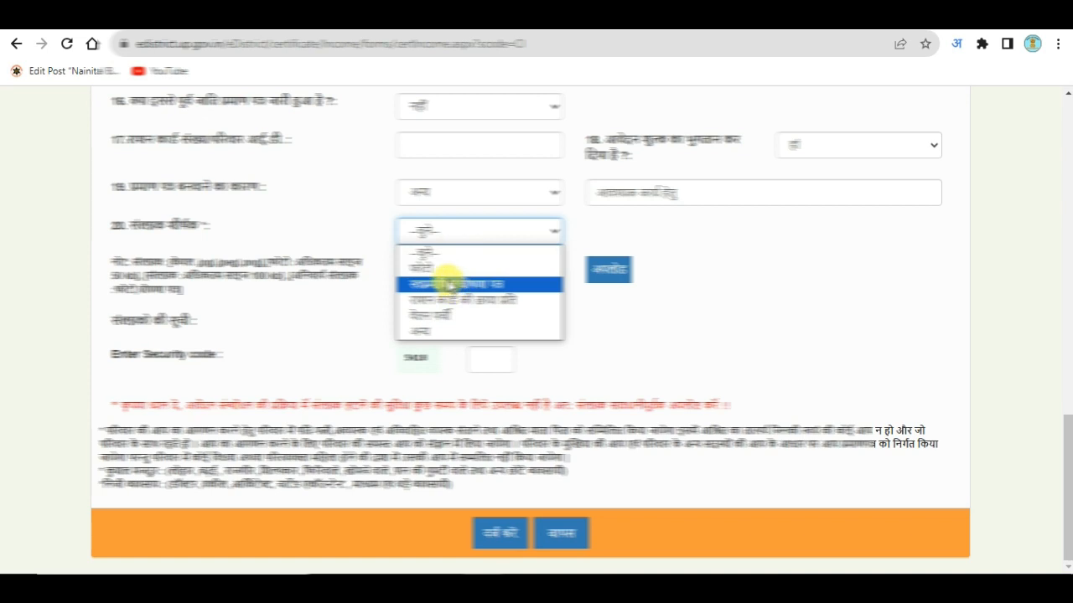
click(452, 282)
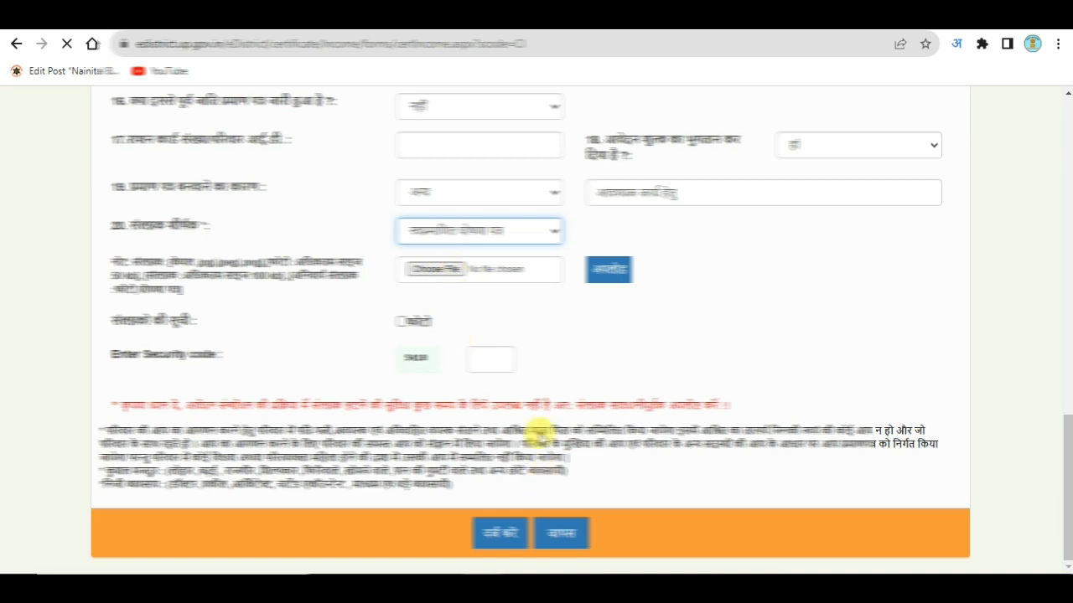
click(466, 209)
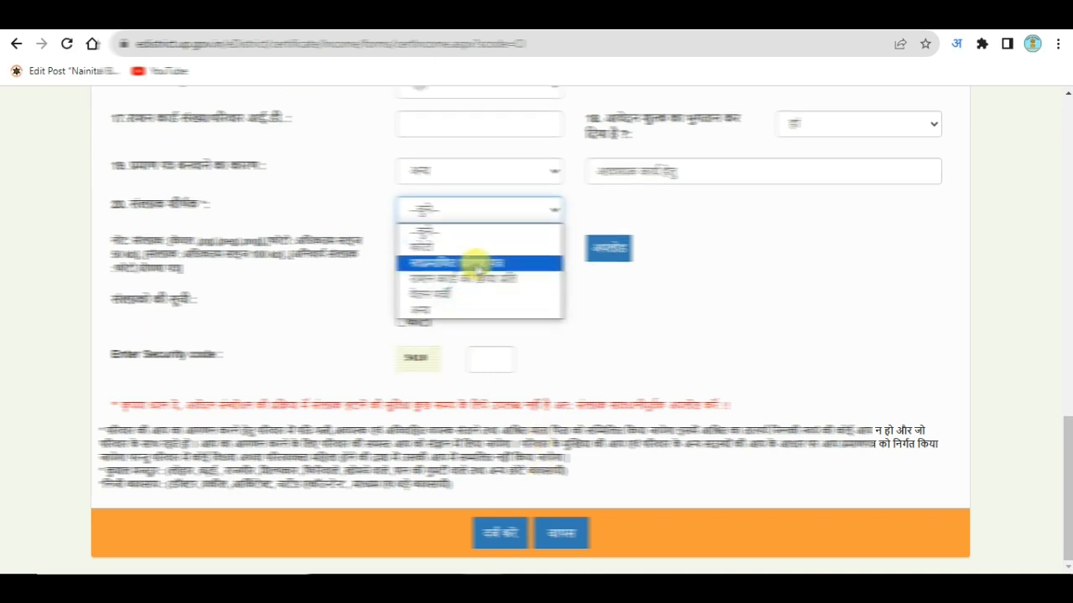
click(436, 311)
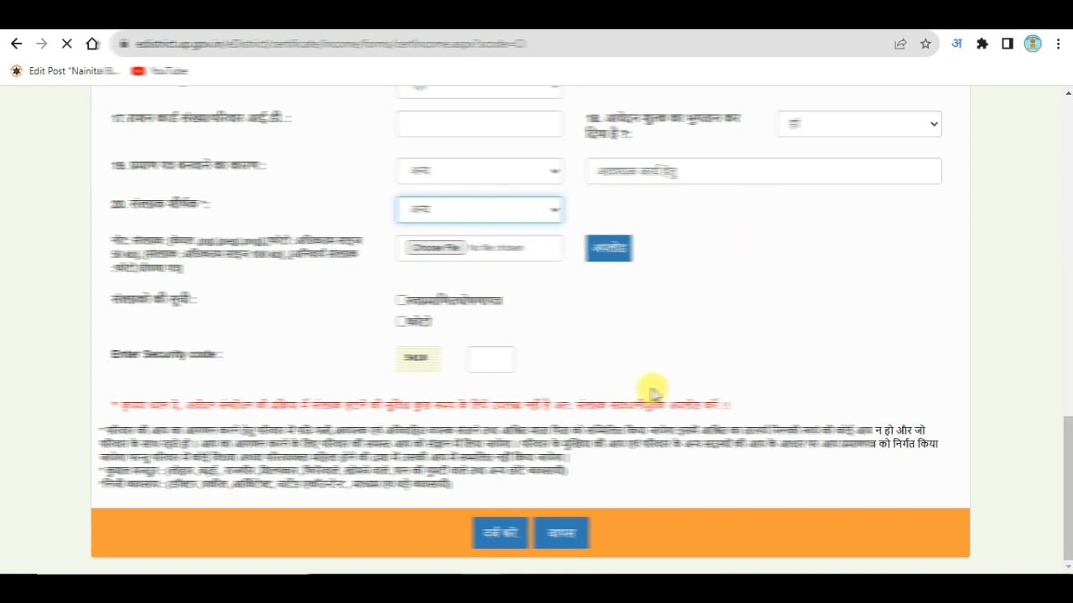
click(640, 208)
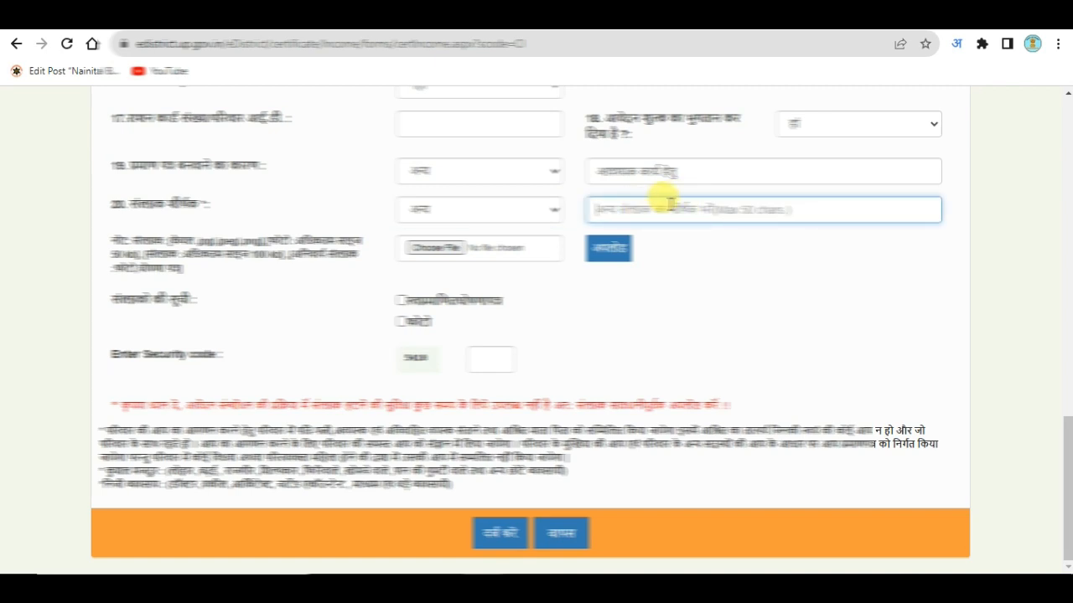
text(AADHAR)
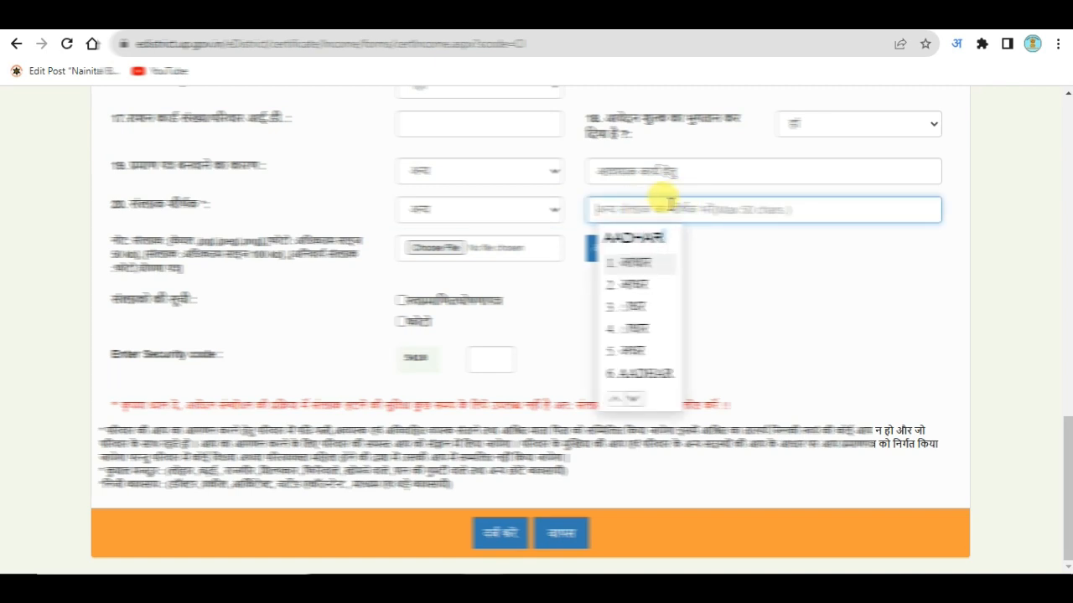
text( CARD)
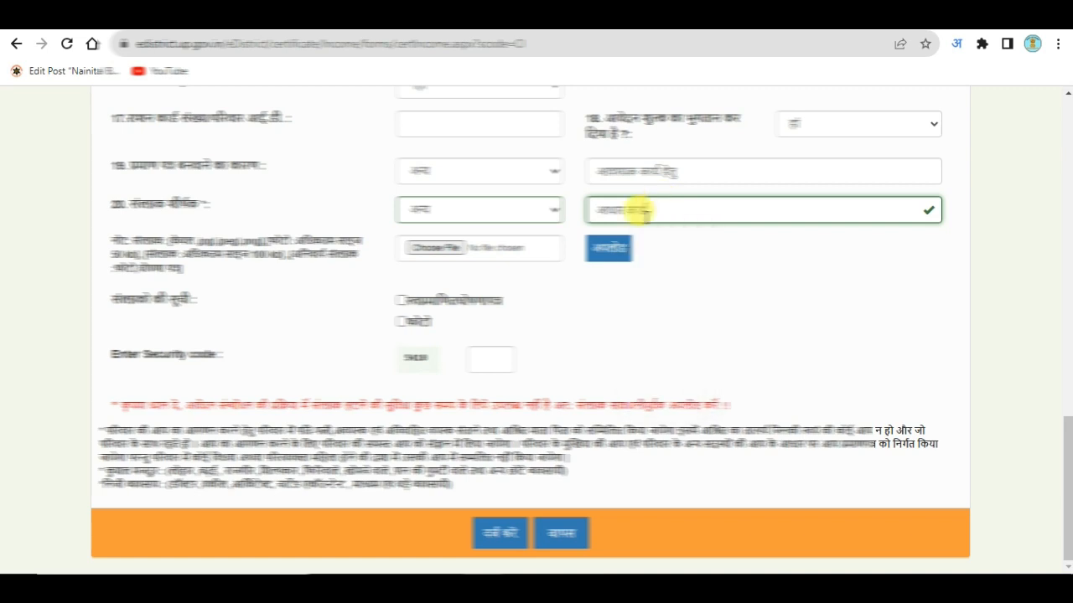
Choose the Aadhaar card scan file and upload it.
click(443, 247)
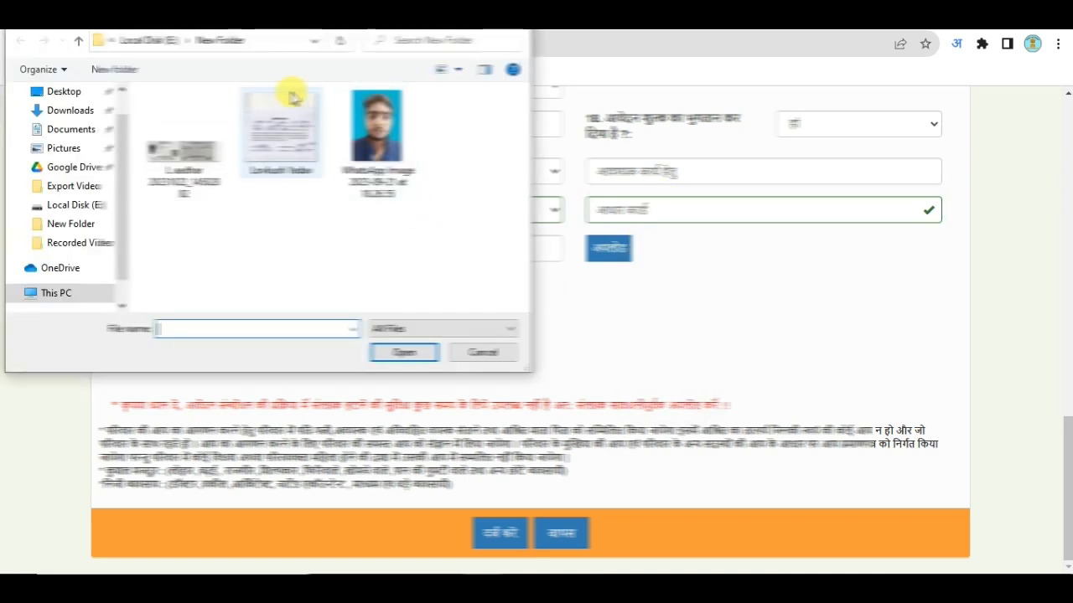
click(210, 132)
click(402, 354)
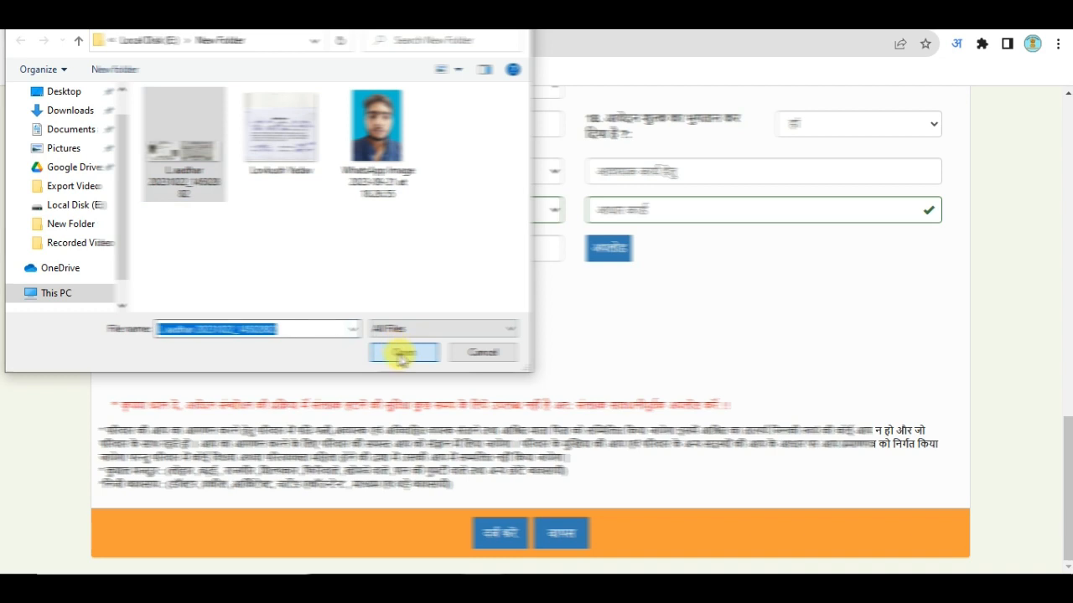
click(607, 250)
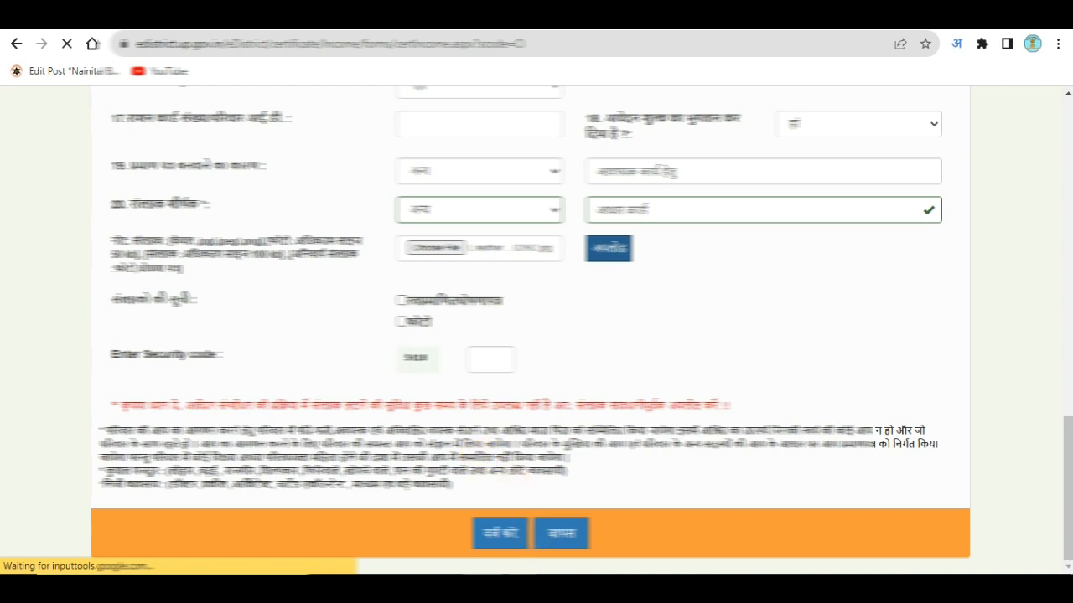
Enter the captcha security code and submit the income certificate application.
scroll(502, 181, up, 7)
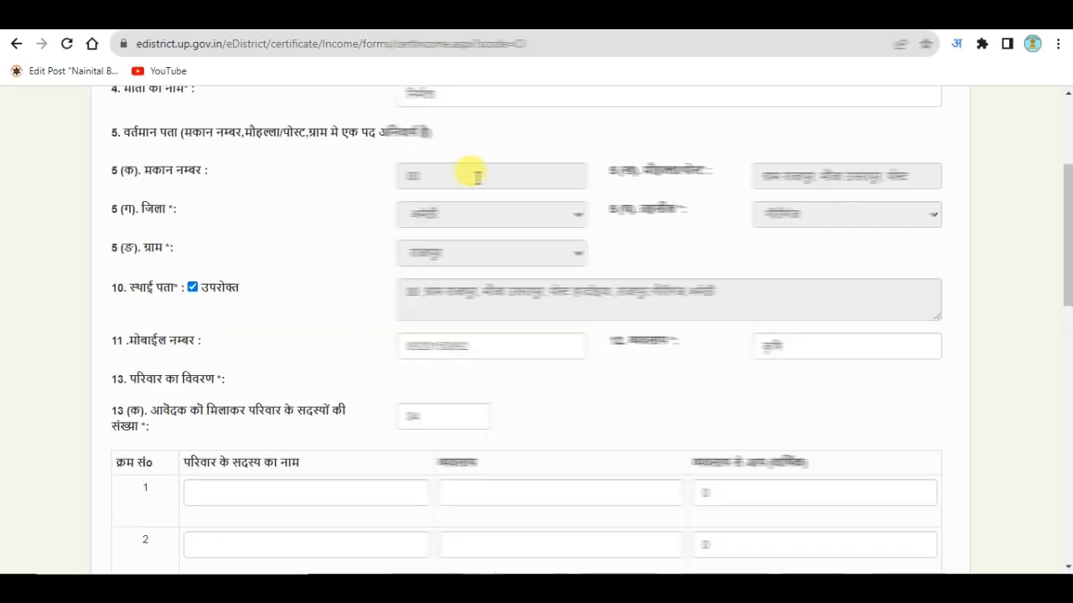
scroll(410, 210, up, 3)
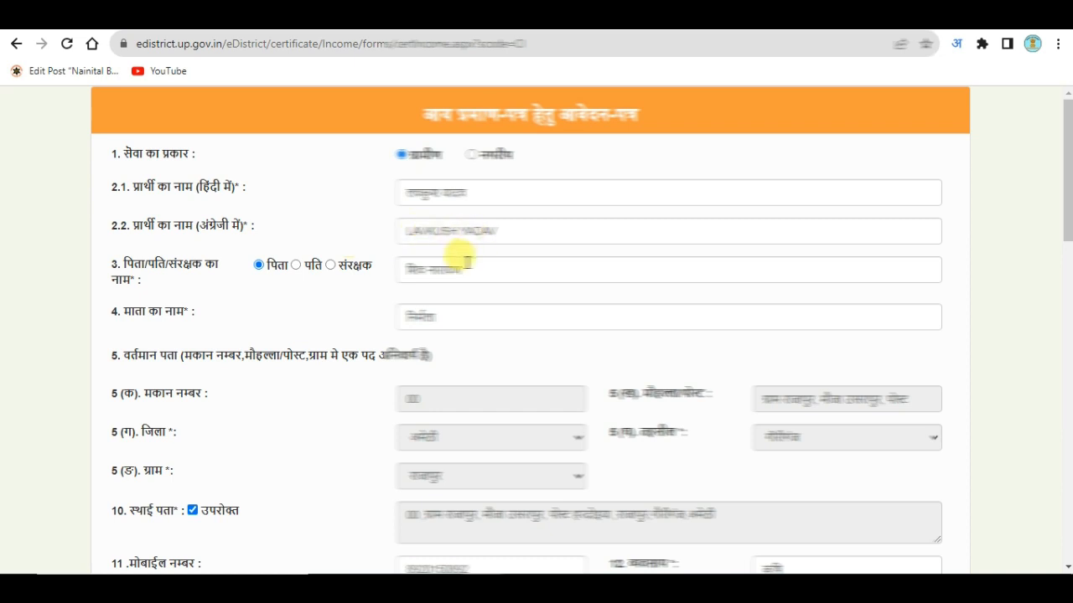
scroll(501, 236, down, 4)
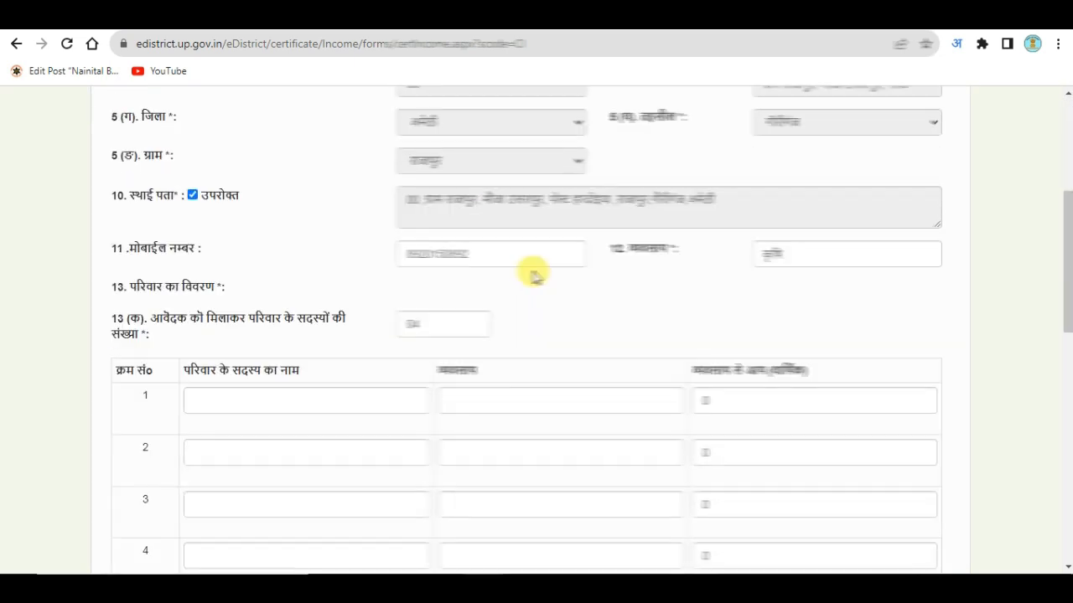
scroll(536, 251, up, 2)
click(839, 252)
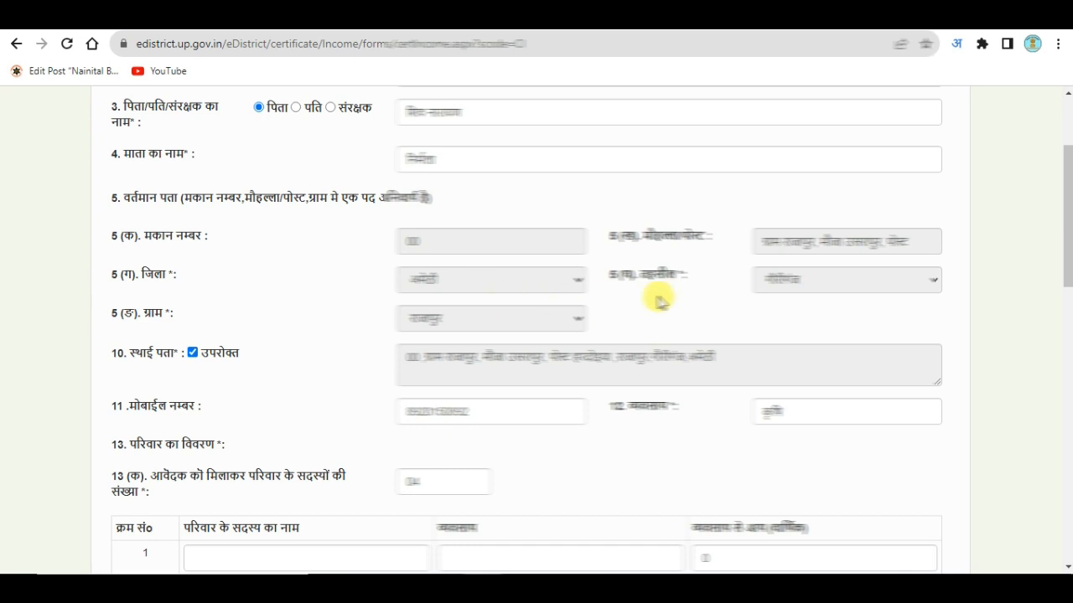
scroll(403, 337, down, 10)
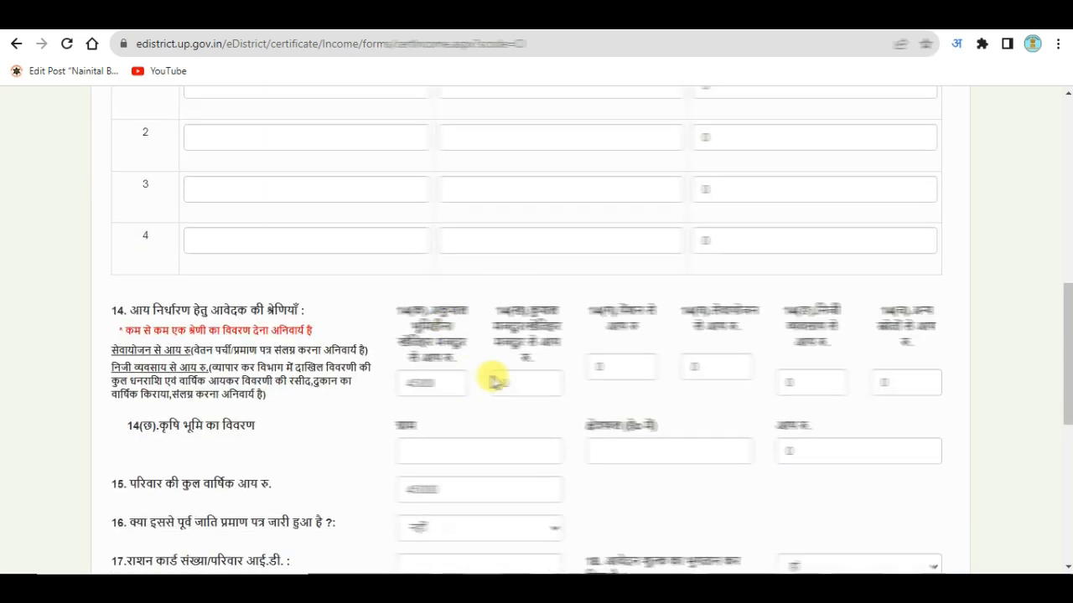
click(493, 358)
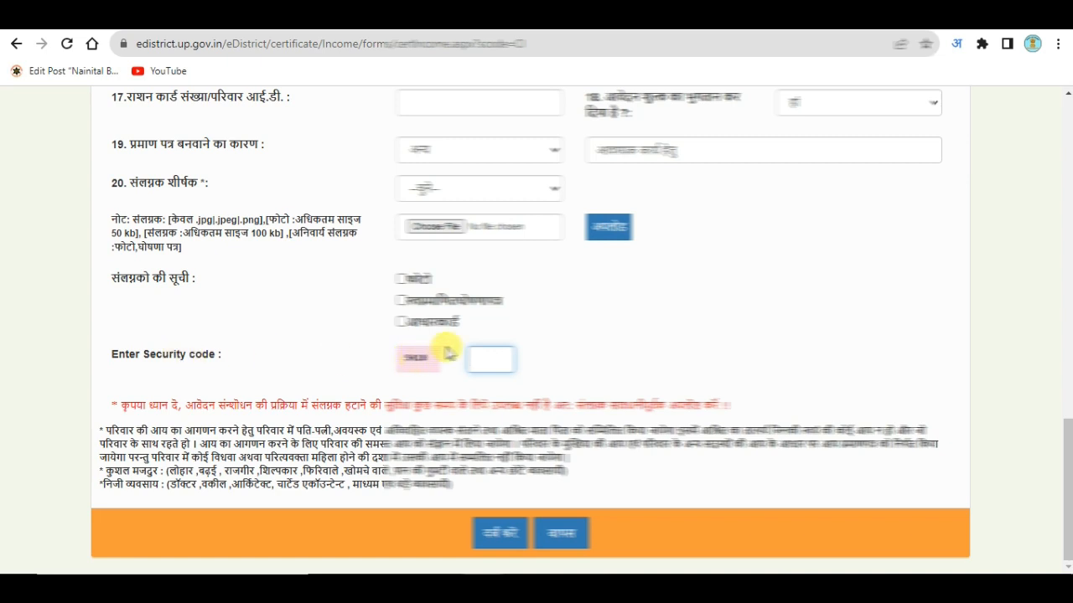
text(54)
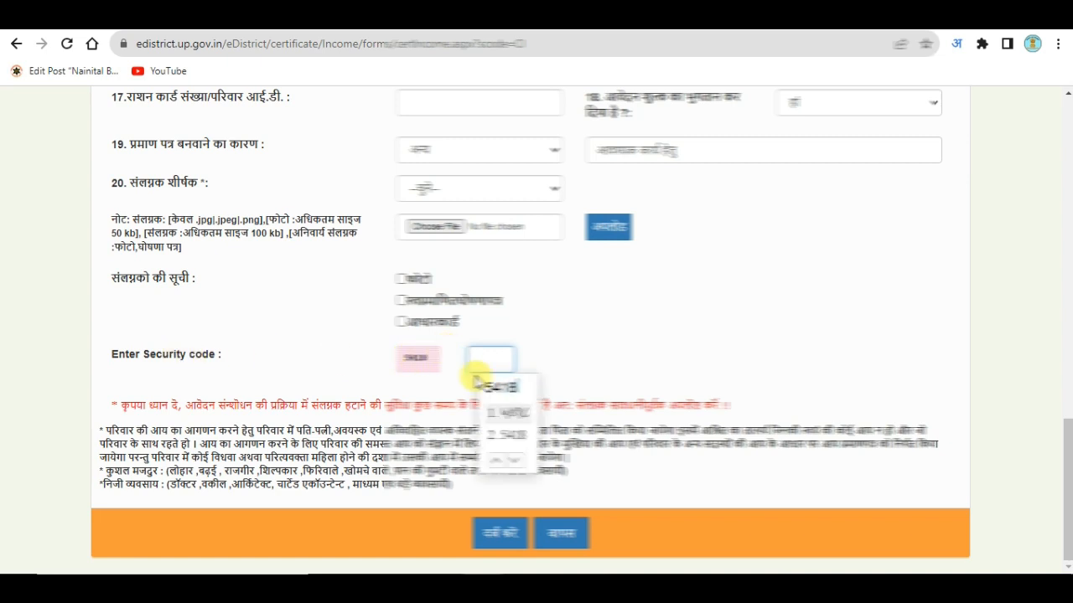
click(509, 436)
click(500, 533)
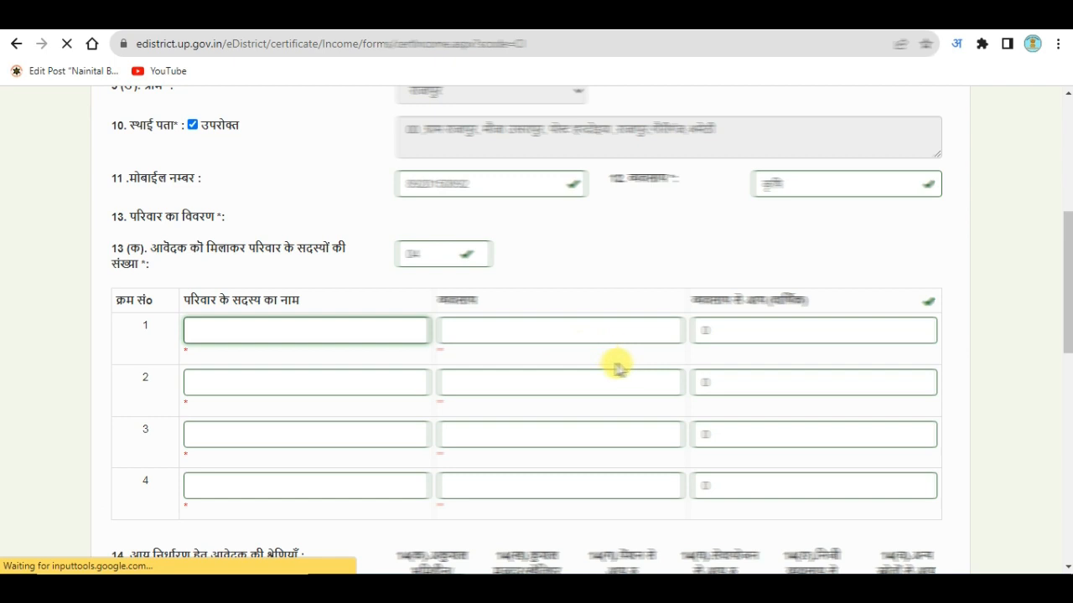
scroll(616, 417, down, 3)
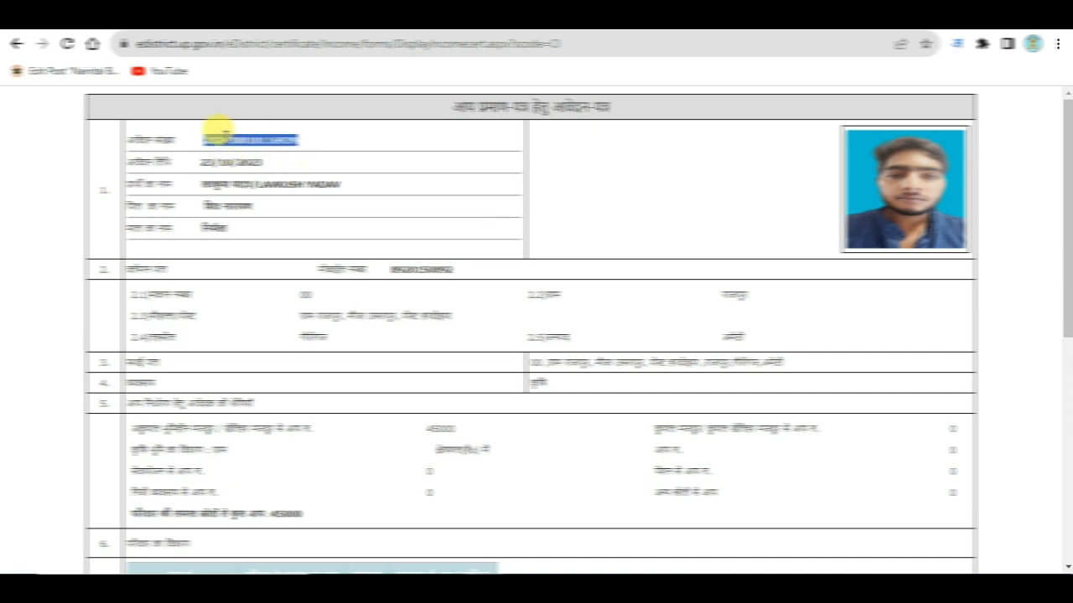
Copy the application number from the preview and scroll down through it.
key(ctrl+c)
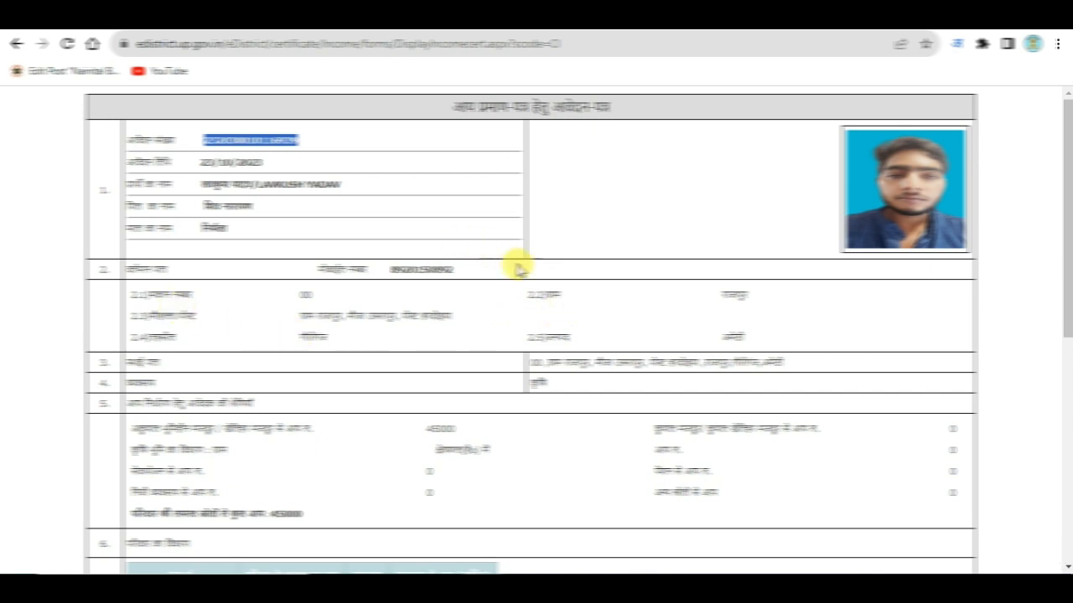
scroll(759, 371, down, 3)
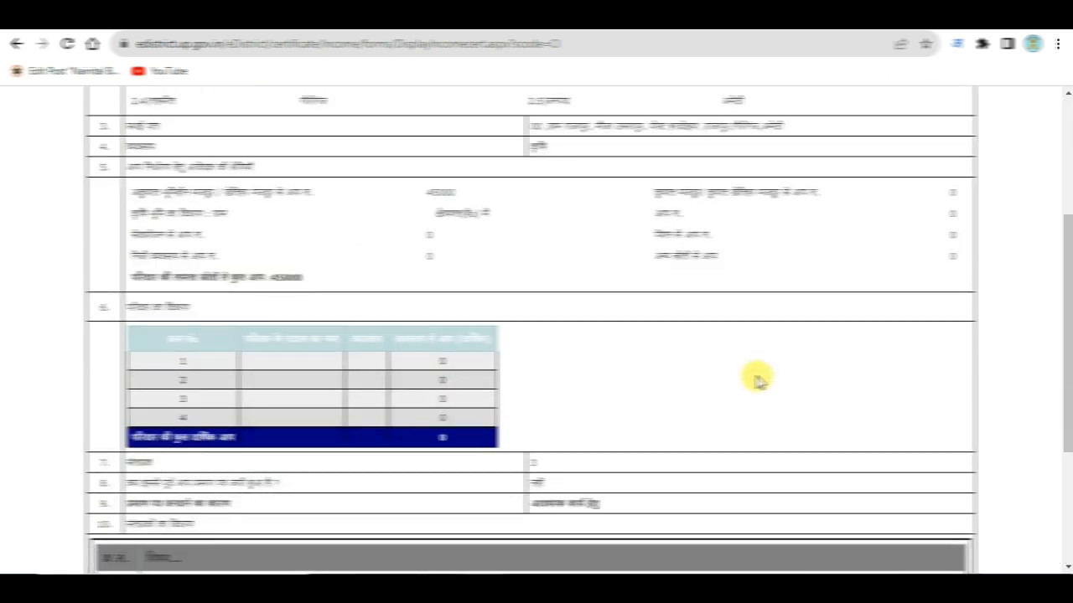
scroll(525, 304, down, 3)
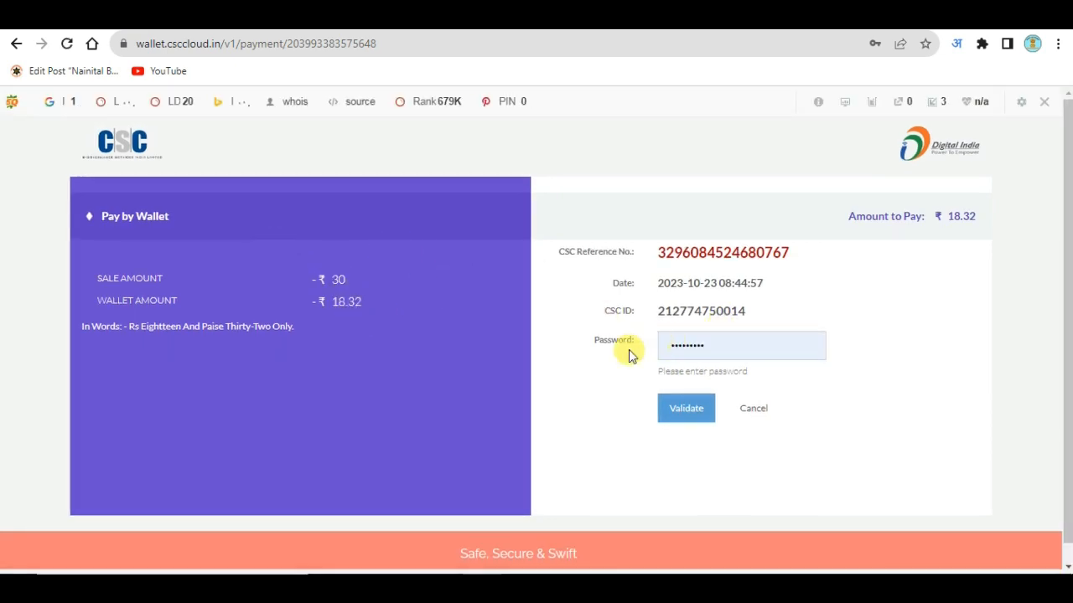
Validate the CSC wallet, replace the autofilled PIN with the 6-digit wallet PIN, and pay ₹18.32.
click(686, 411)
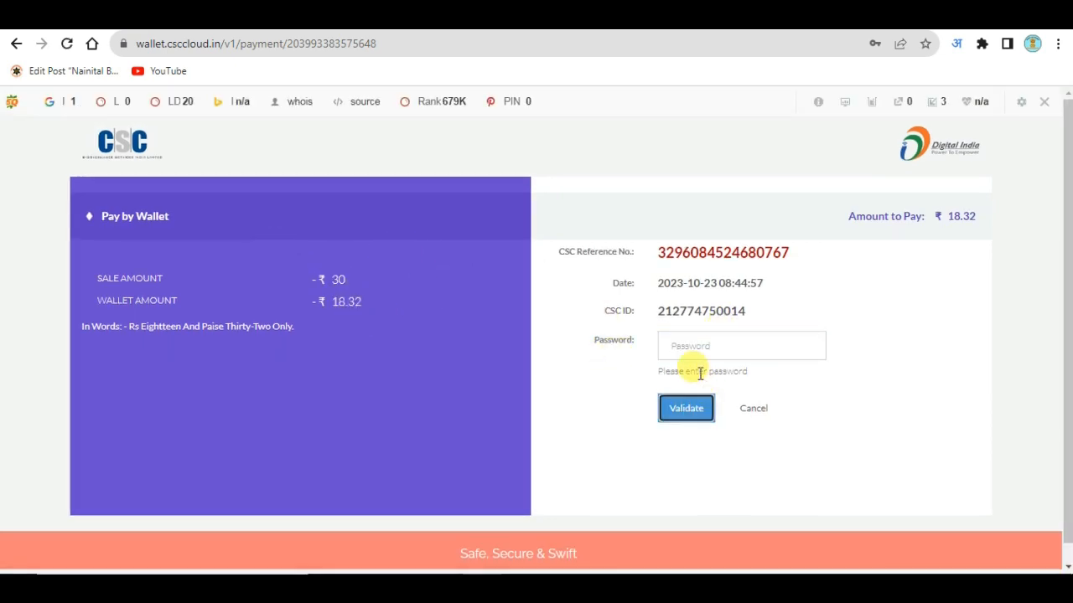
click(679, 349)
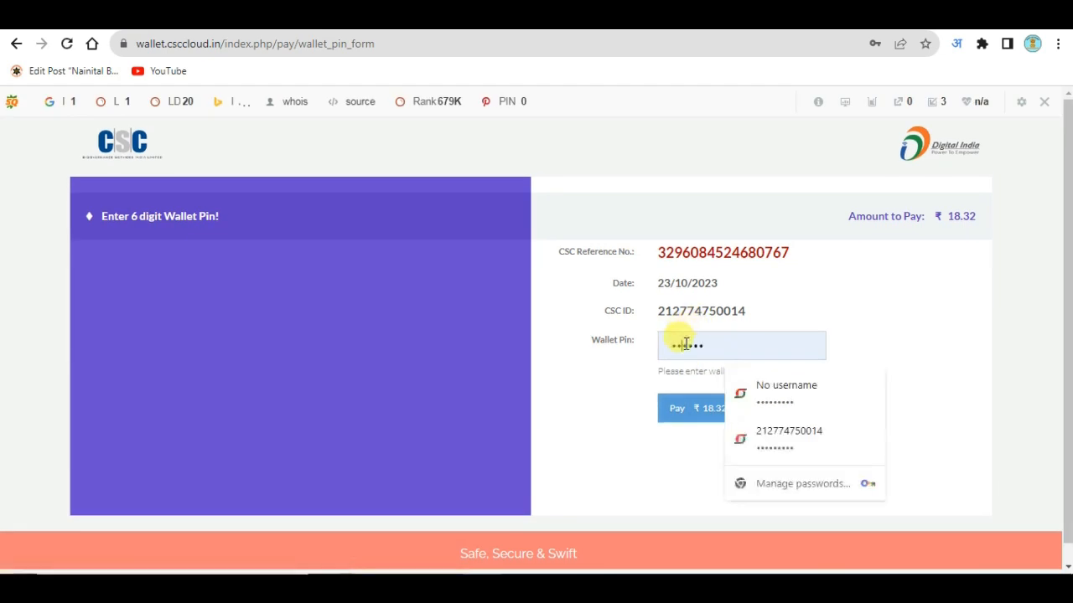
key(ctrl+a)
key(BackSpace)
text(••)
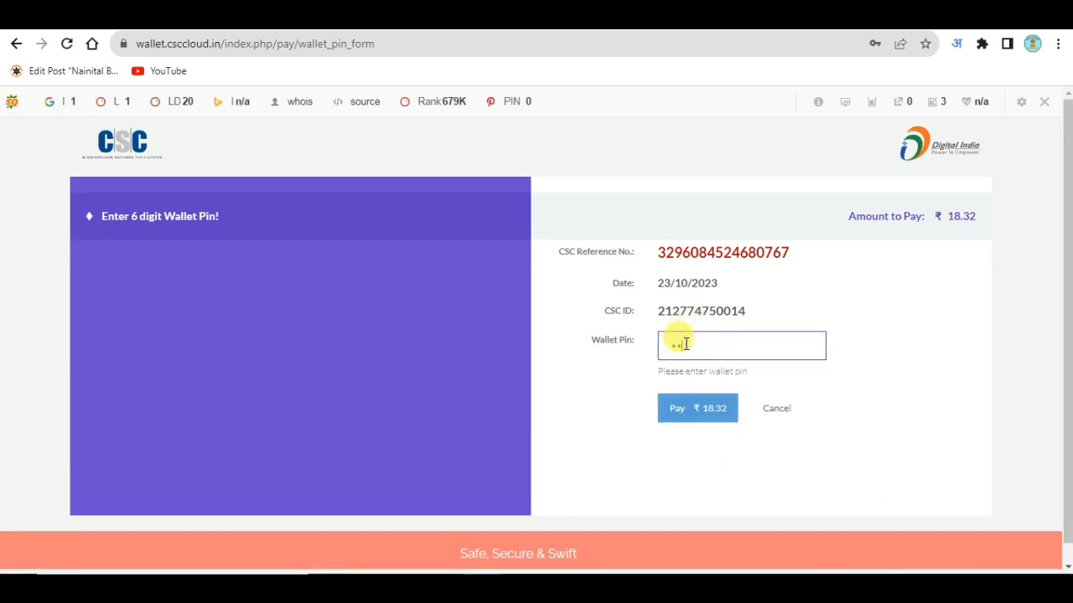
text(••••)
click(704, 412)
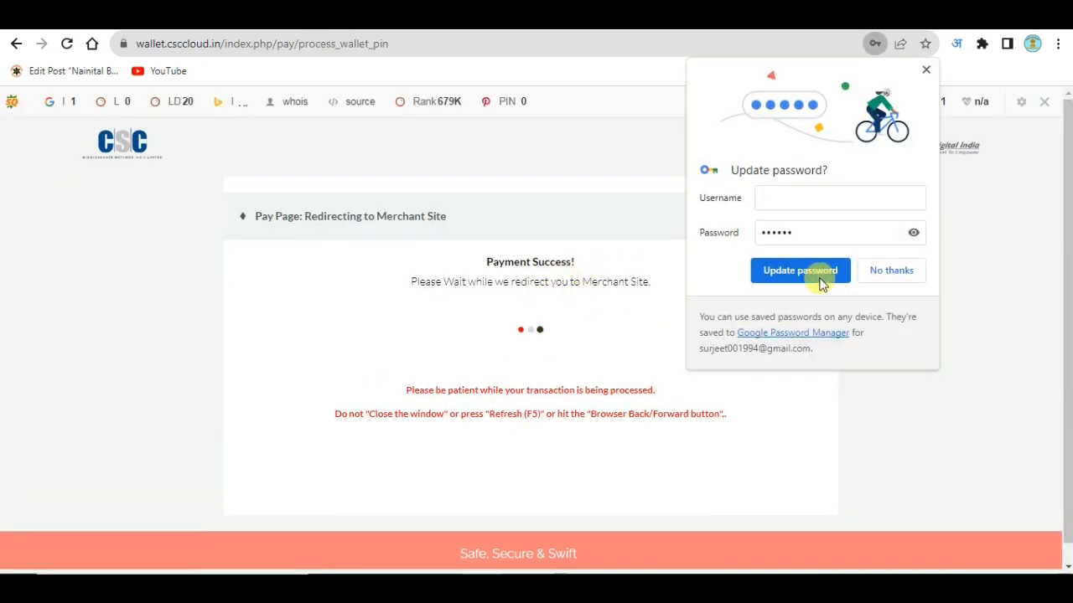
click(888, 270)
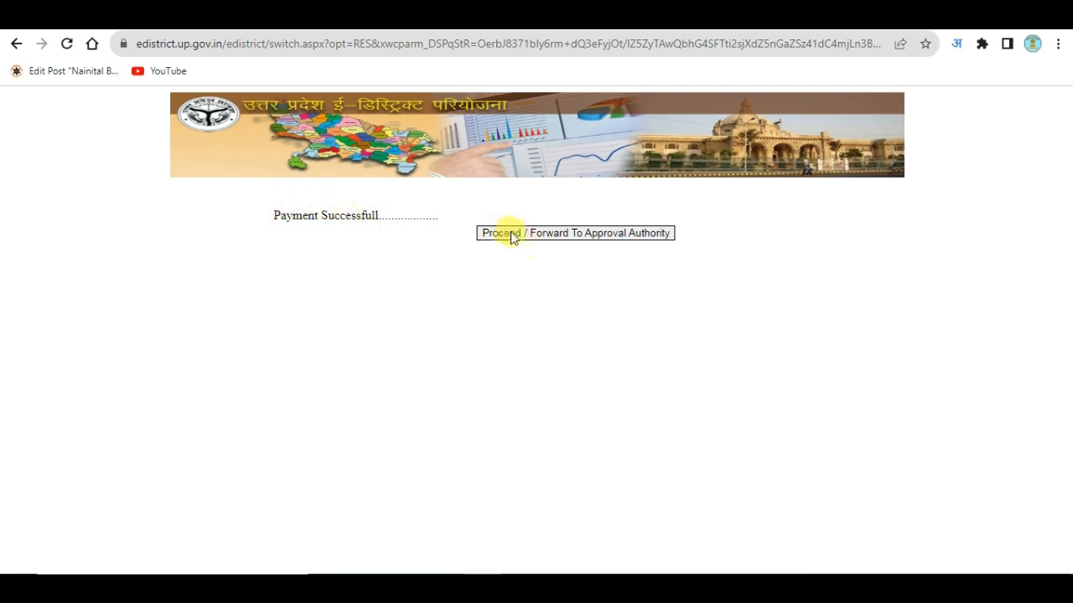
Forward the paid application to the approval authority and review the acknowledgement slip showing the ₹30 fee.
click(648, 235)
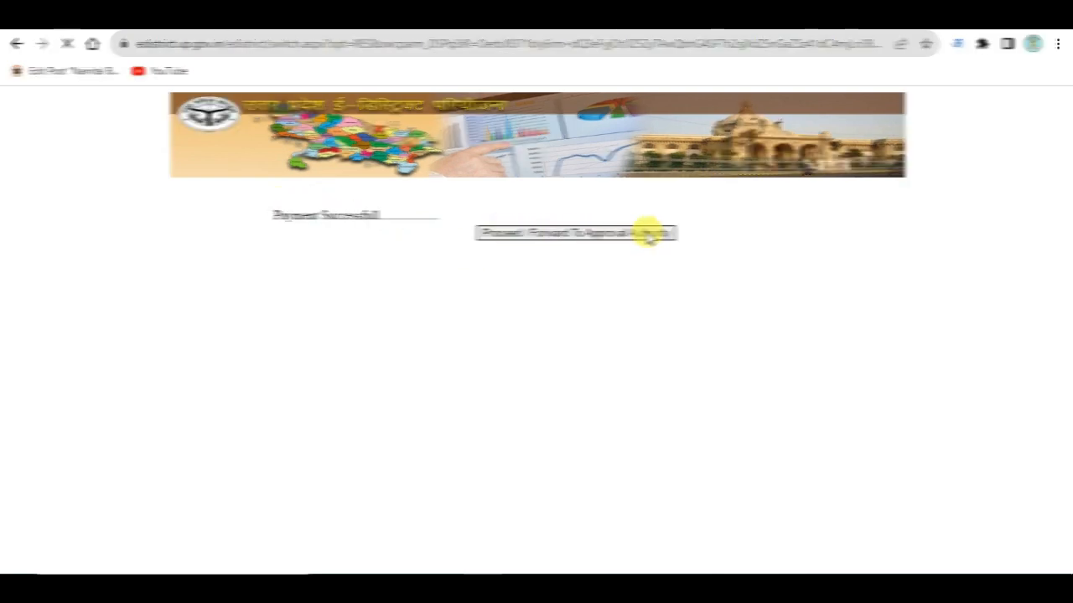
scroll(545, 318, down, 1)
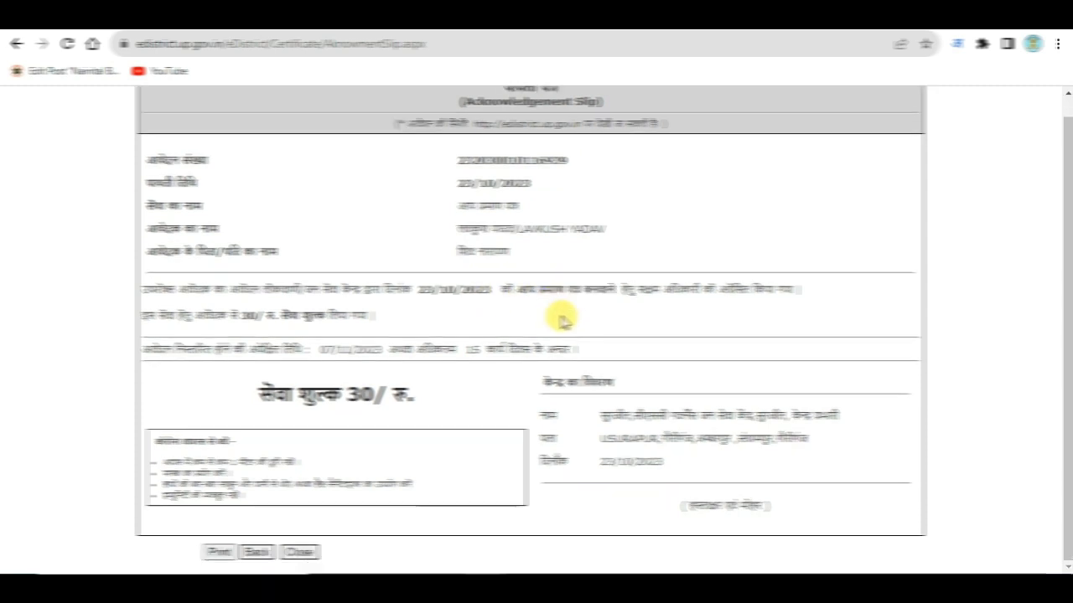
scroll(556, 336, up, 1)
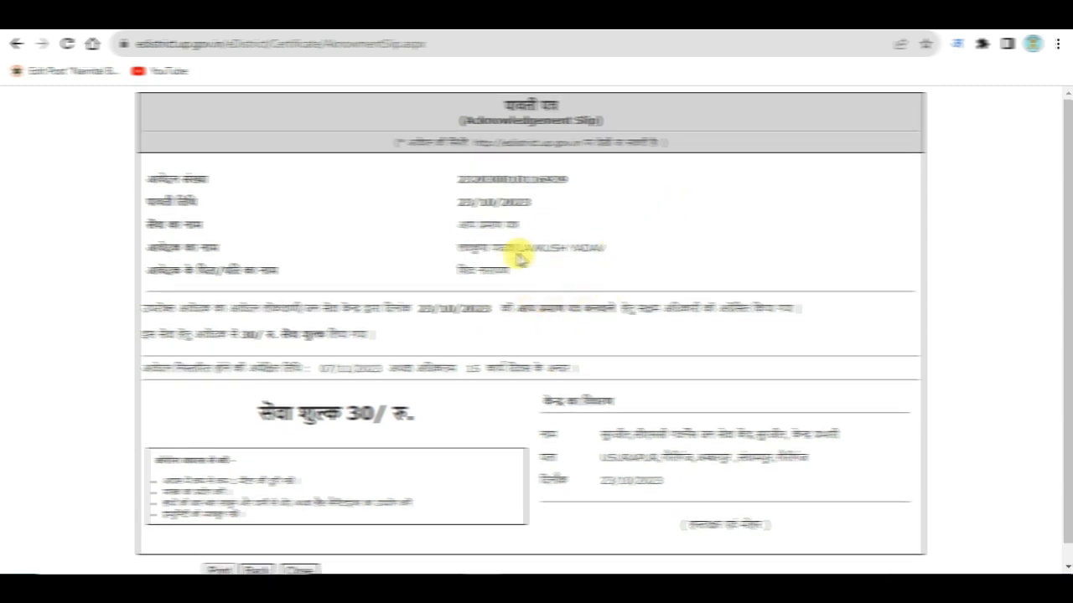
scroll(662, 227, down, 1)
scroll(469, 201, up, 1)
scroll(582, 329, down, 1)
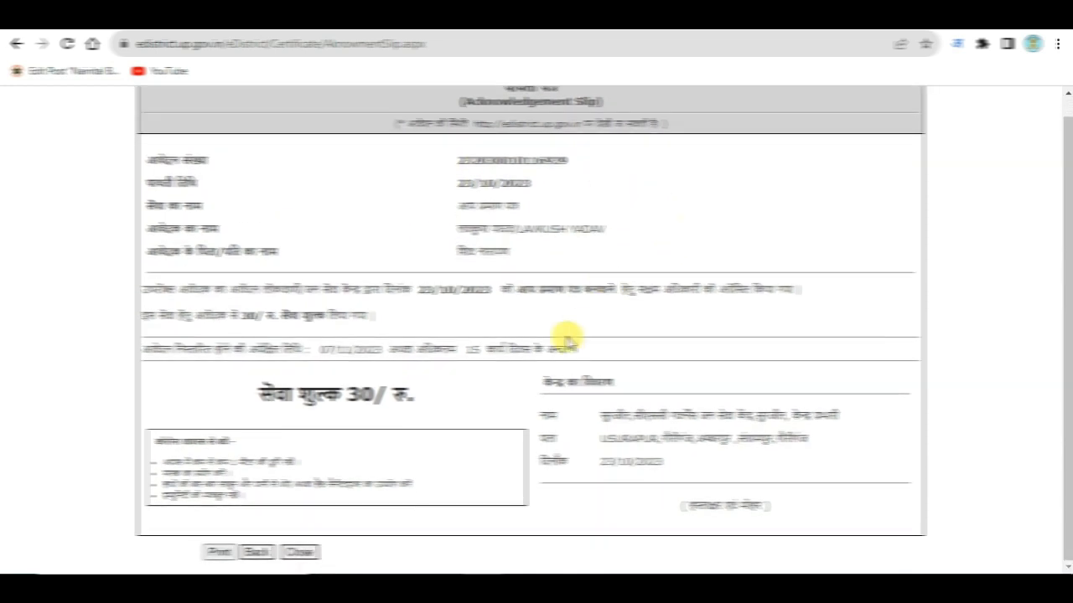